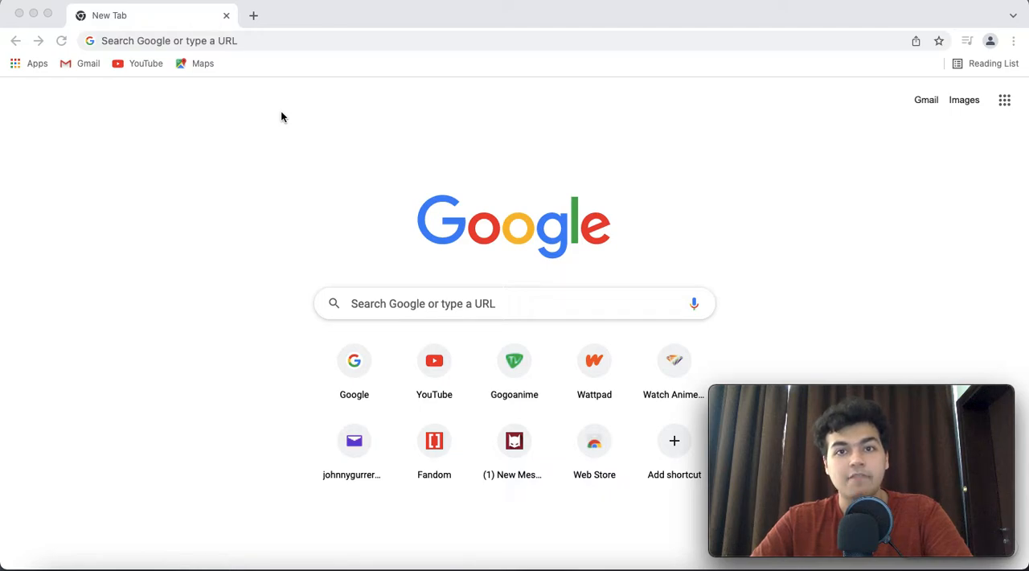
Open canva.com in a new browser tab
{"action": "left_click", "coordinate": [254, 16]}
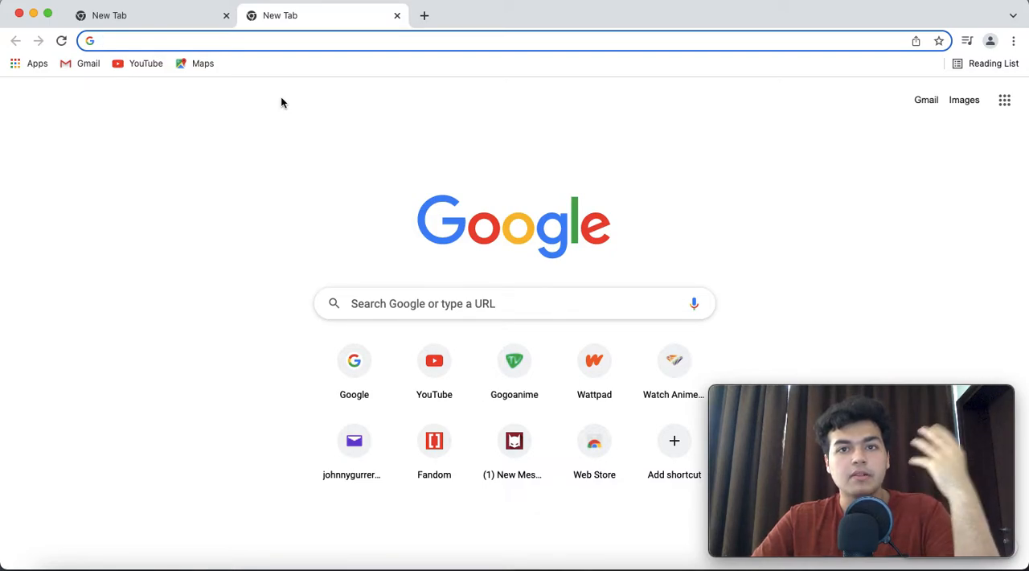
{"action": "type", "text": "can"}
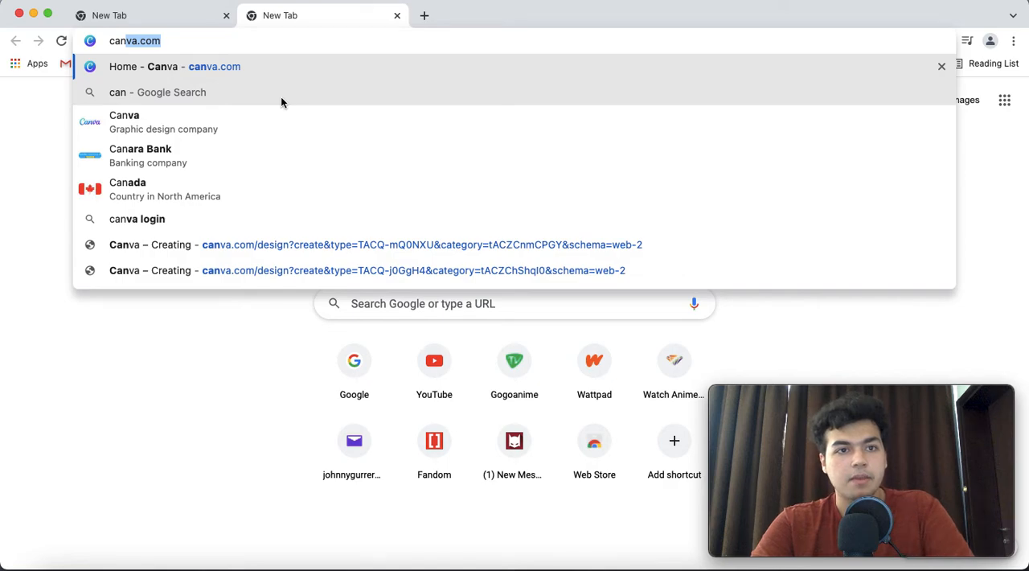
{"action": "key", "text": "Return"}
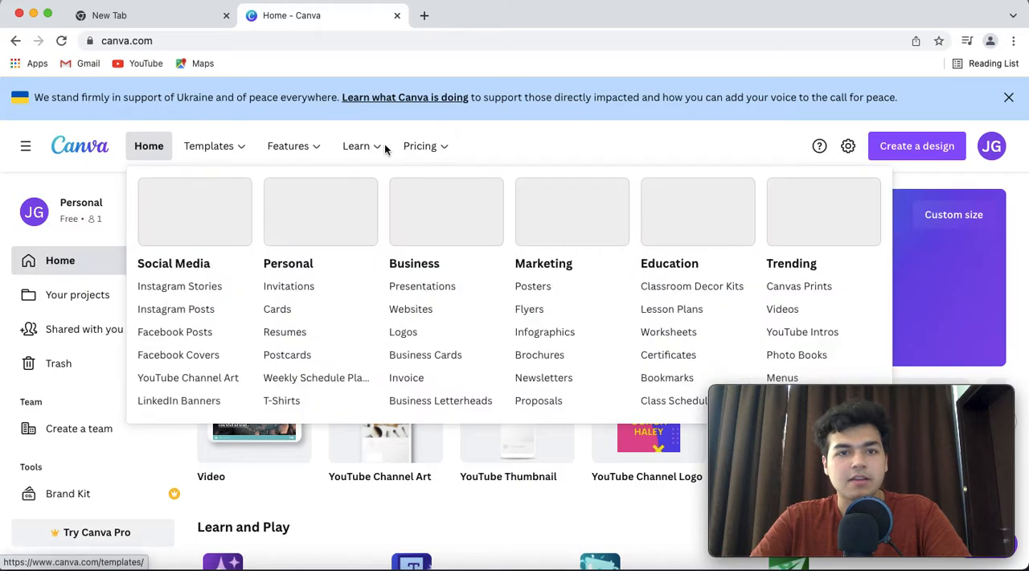
Dismiss the Ukraine support banner and create a new YouTube Thumbnail design
{"action": "left_click", "coordinate": [1008, 97]}
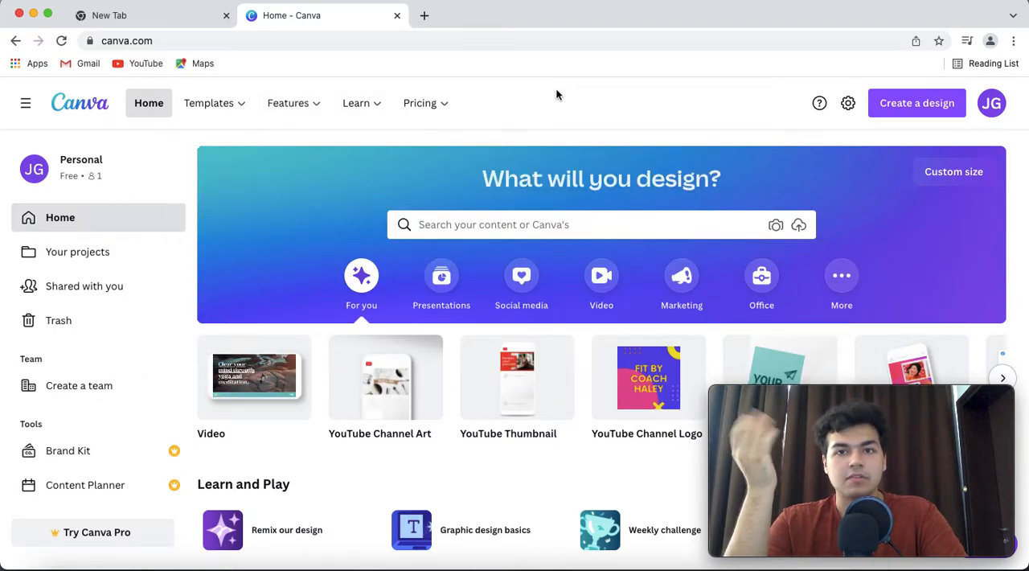
{"action": "left_click", "coordinate": [908, 117]}
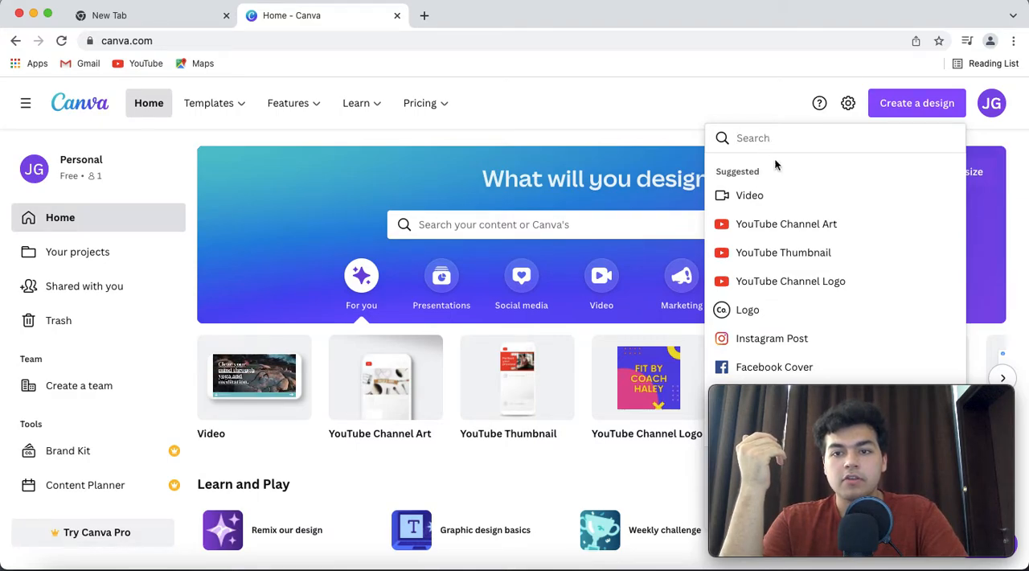
{"action": "left_click", "coordinate": [794, 256]}
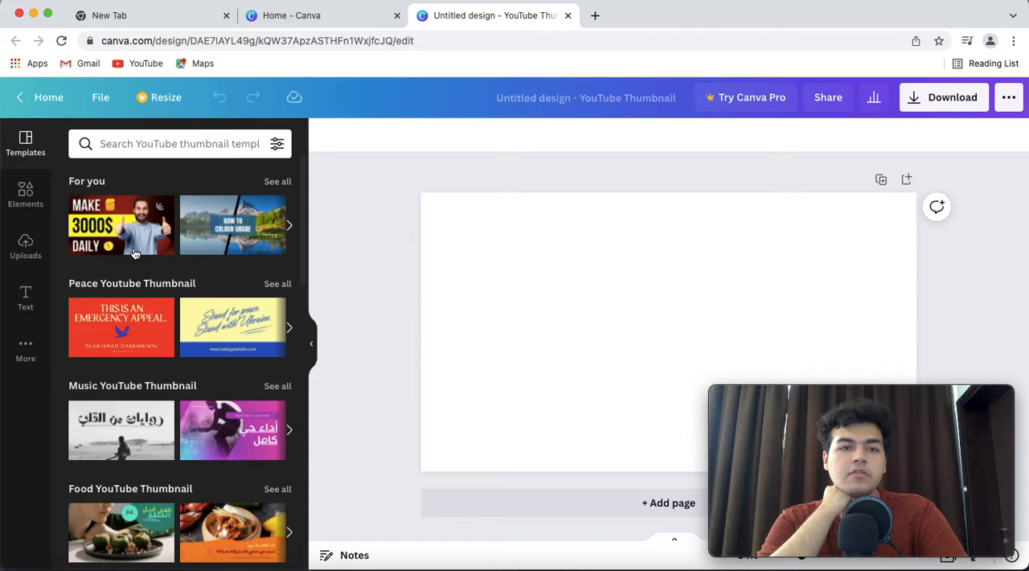
Apply the "How to Get Profit From trading" template from the Livestream YouTube Thumbnail category to the blank page
{"action": "scroll", "coordinate": [149, 315], "scroll_direction": "down", "scroll_amount": 3}
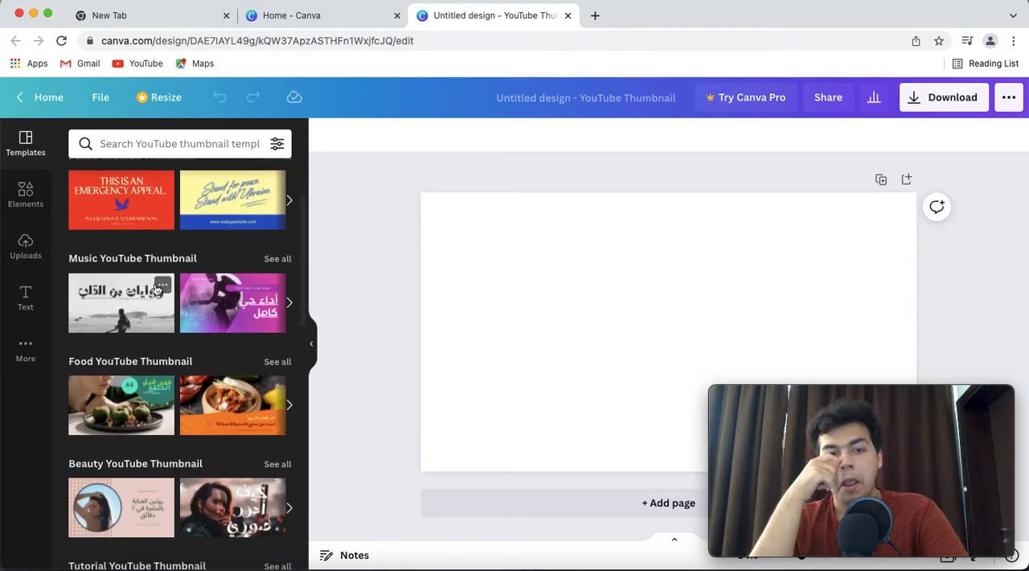
{"action": "scroll", "coordinate": [157, 289], "scroll_direction": "down", "scroll_amount": 3}
{"action": "scroll", "coordinate": [160, 274], "scroll_direction": "down", "scroll_amount": 10}
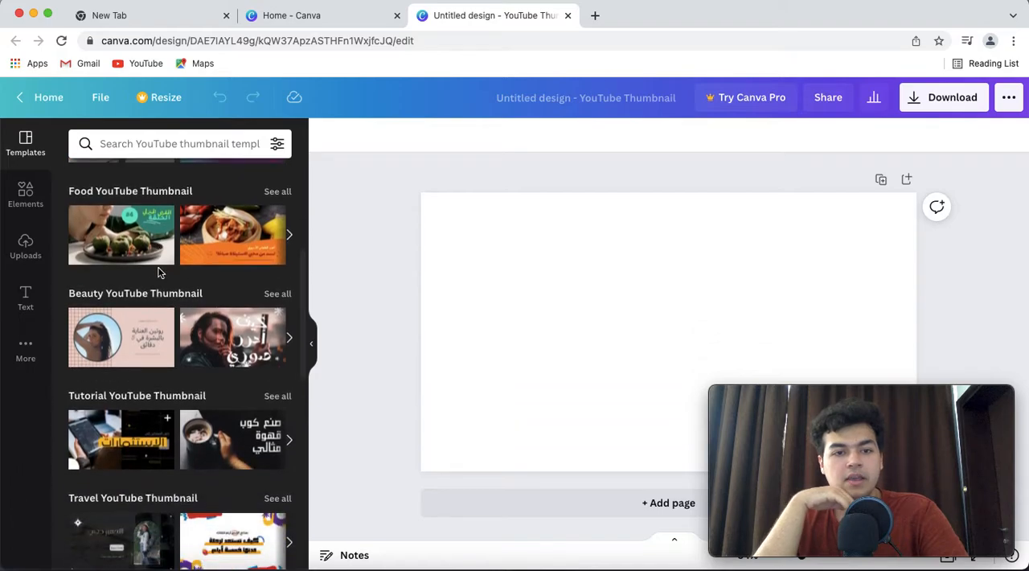
{"action": "scroll", "coordinate": [160, 275], "scroll_direction": "down", "scroll_amount": 2}
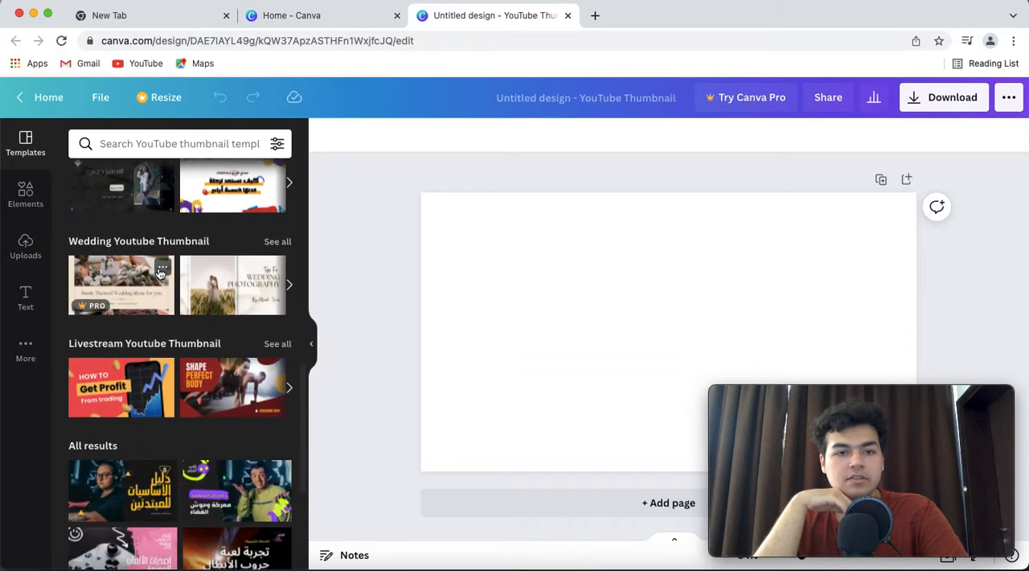
{"action": "scroll", "coordinate": [156, 277], "scroll_direction": "up", "scroll_amount": 4}
{"action": "scroll", "coordinate": [137, 293], "scroll_direction": "down", "scroll_amount": 4}
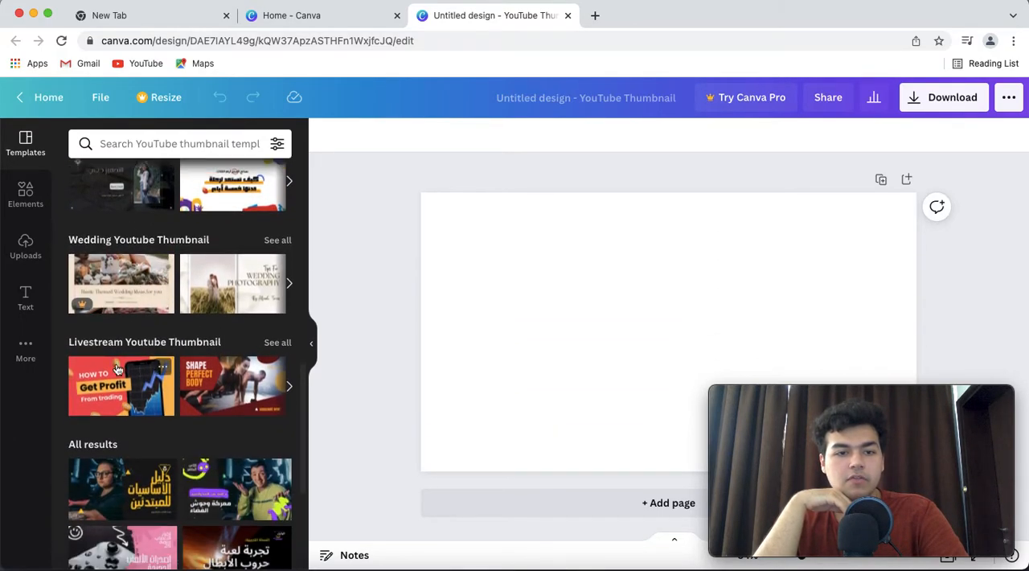
{"action": "left_click_drag", "start_coordinate": [121, 377], "coordinate": [545, 229]}
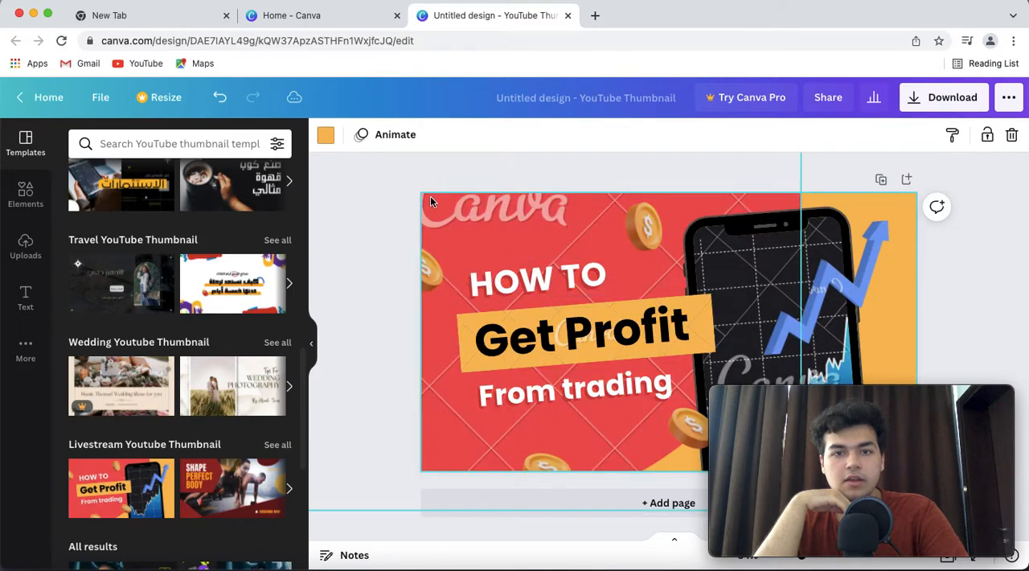
Replace the "HOW TO" heading text on the thumbnail with "MR. MARKET"
{"action": "left_click", "coordinate": [429, 201]}
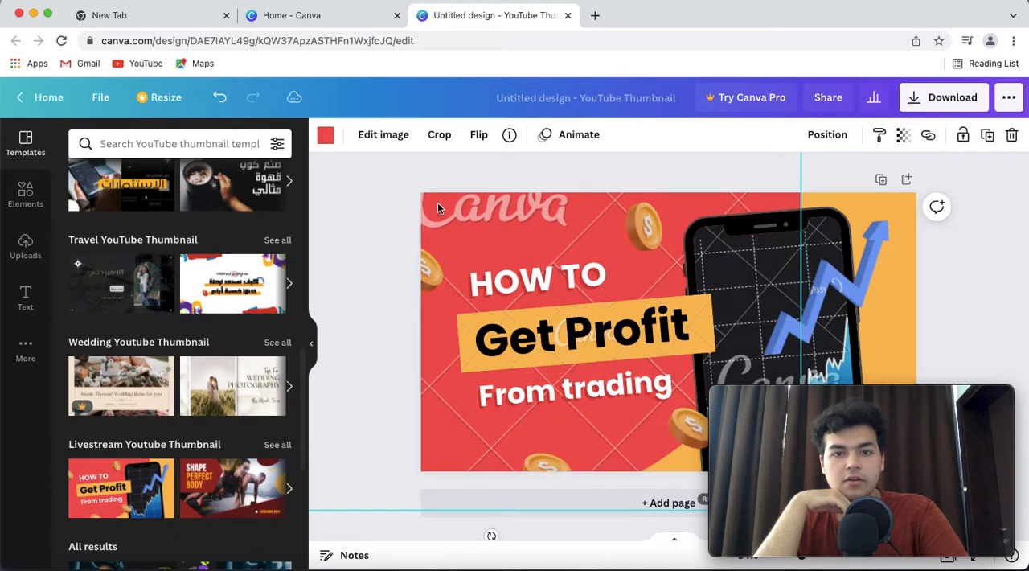
{"action": "left_click", "coordinate": [519, 274]}
{"action": "left_click_drag", "start_coordinate": [519, 274], "coordinate": [518, 272]}
{"action": "left_click", "coordinate": [519, 281]}
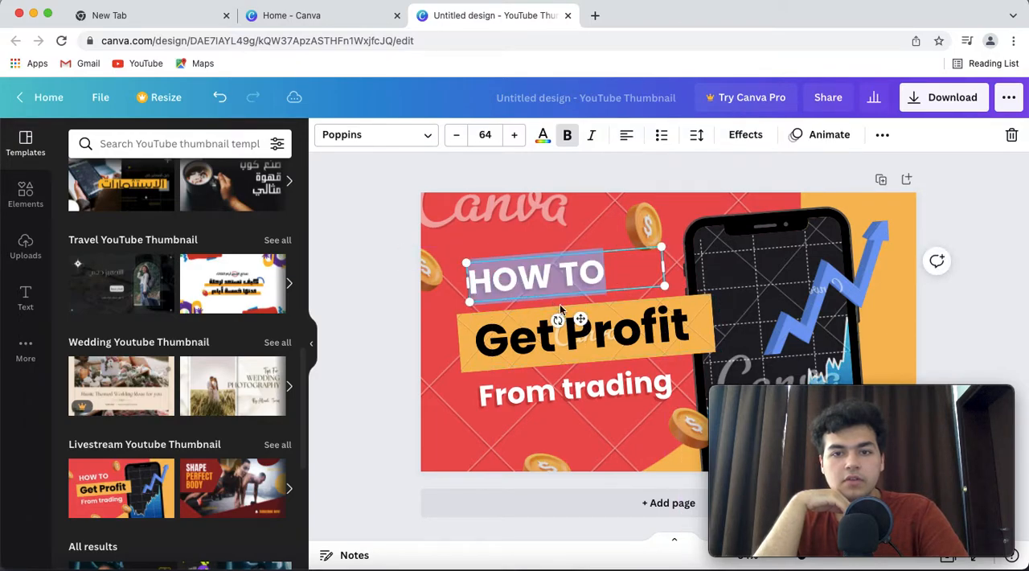
{"action": "left_click", "coordinate": [552, 275]}
{"action": "left_click", "coordinate": [591, 272]}
{"action": "key", "text": "shift+alt+Left"}
{"action": "key", "text": "shift+alt+Left"}
{"action": "key", "text": "BackSpace"}
{"action": "type", "text": "M"}
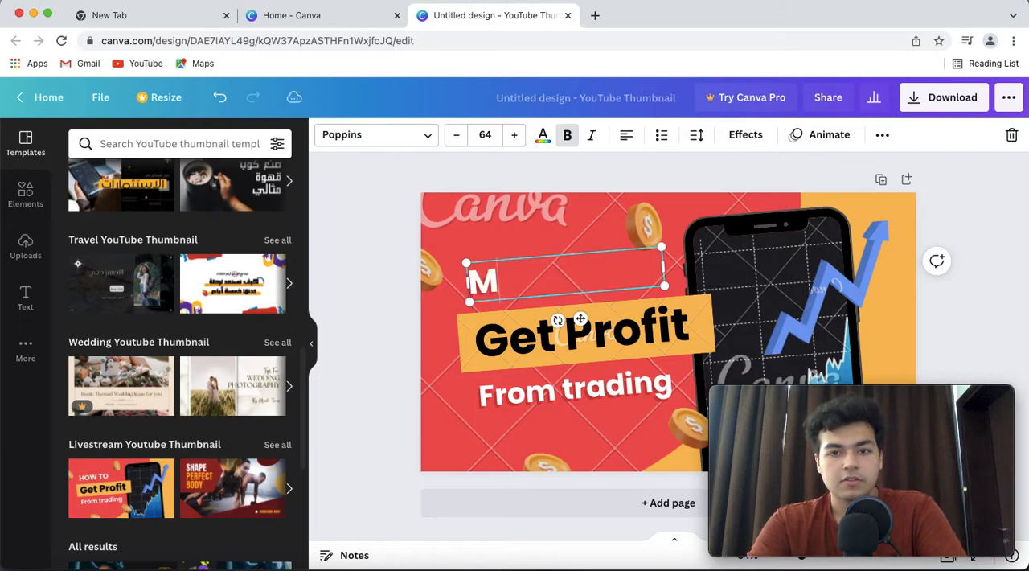
{"action": "type", "text": "R. MARKET"}
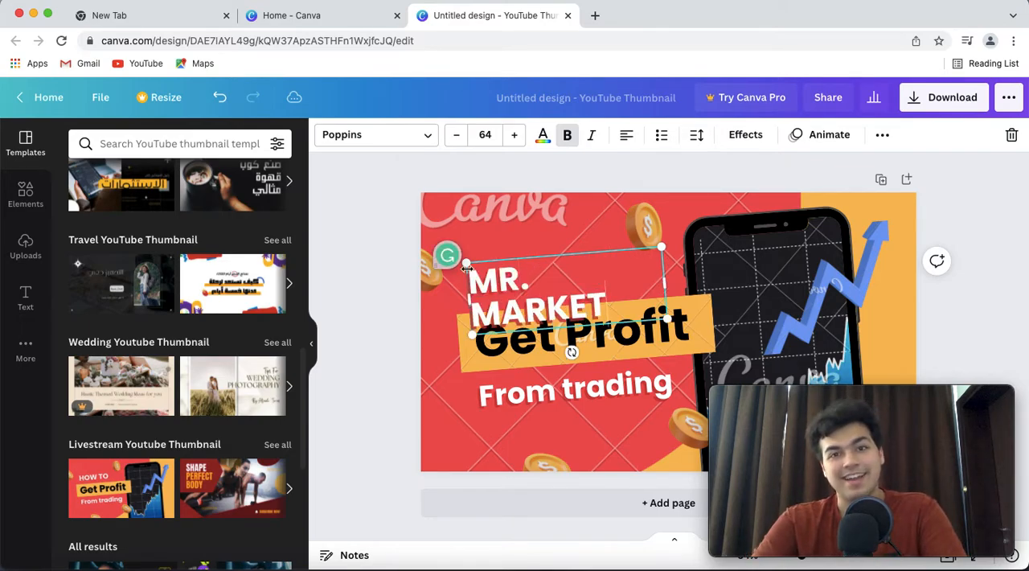
{"action": "left_click", "coordinate": [482, 229]}
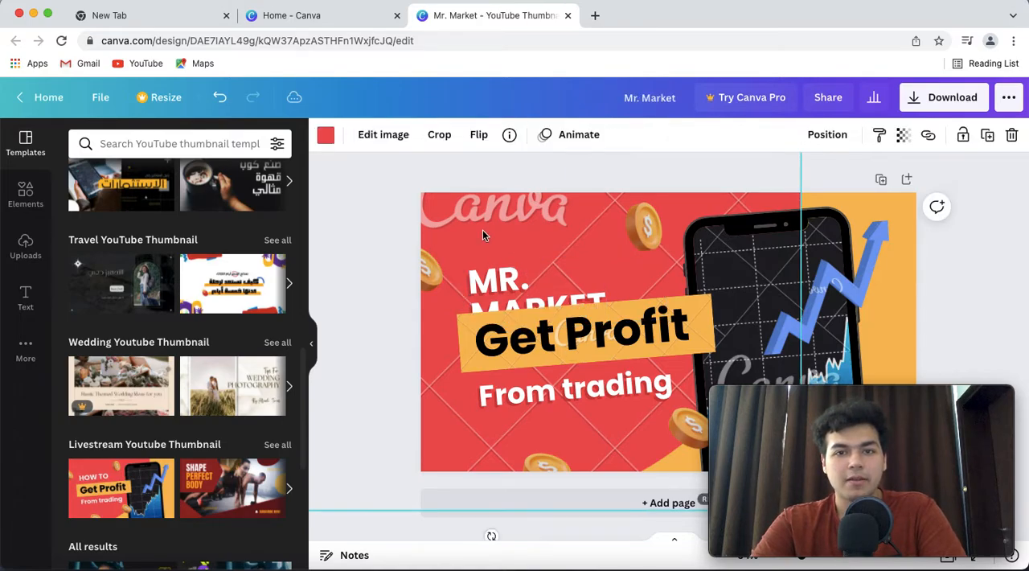
Delete the red background shape behind the thumbnail's text
{"action": "left_click", "coordinate": [554, 278]}
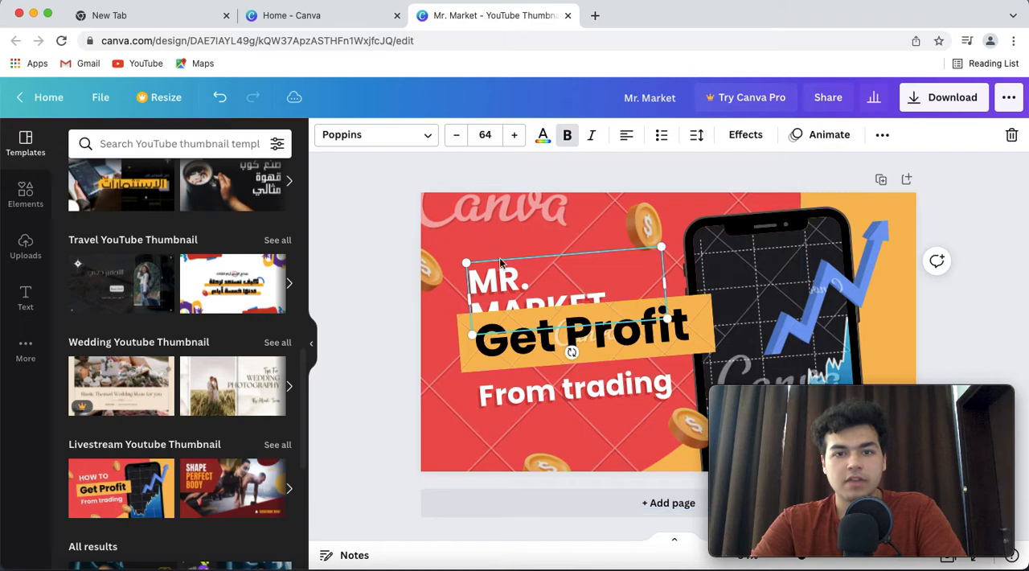
{"action": "left_click", "coordinate": [485, 210]}
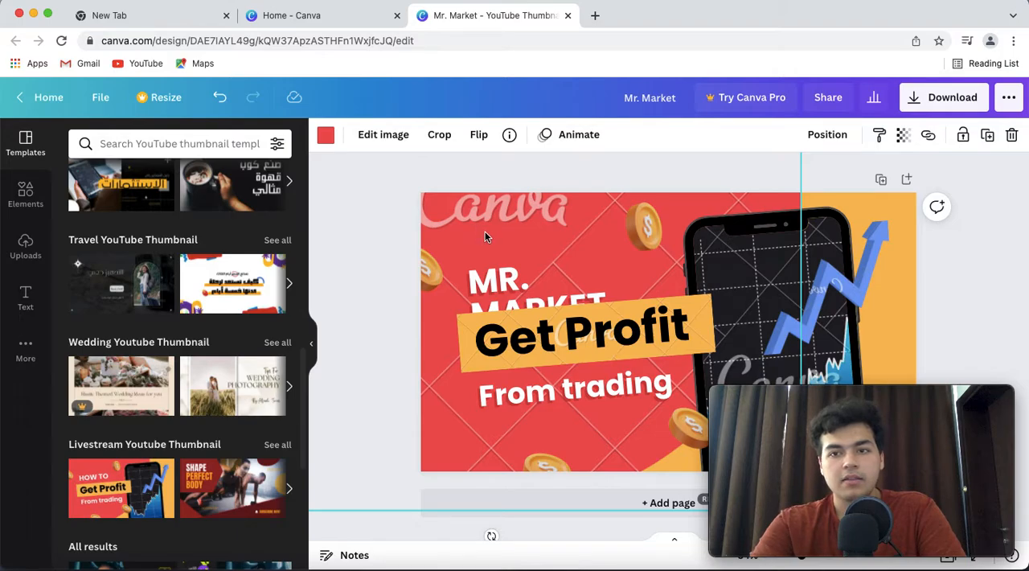
{"action": "key", "text": "Delete"}
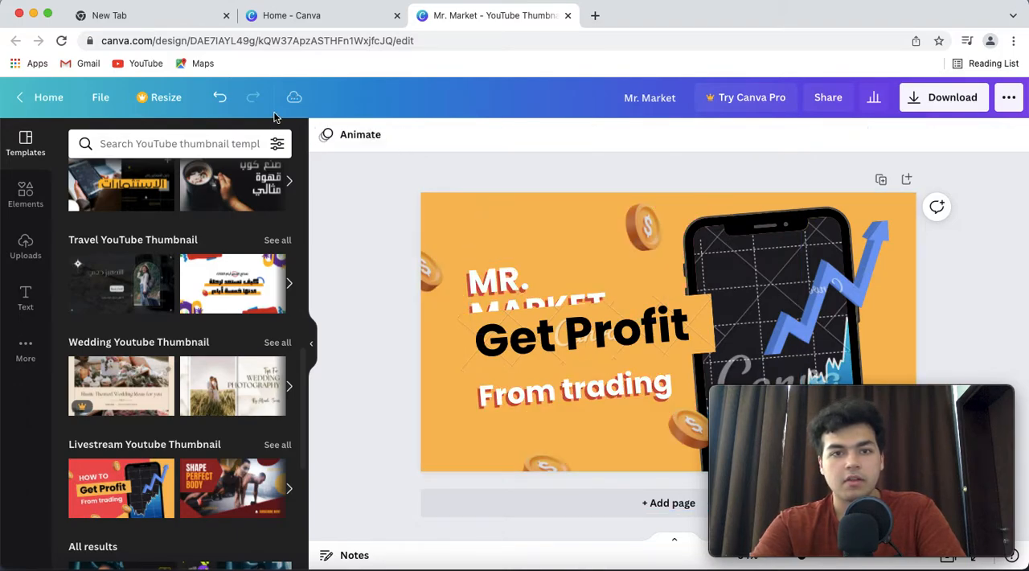
Undo every edit, including the applied template, back to the blank page
{"action": "left_click", "coordinate": [220, 97]}
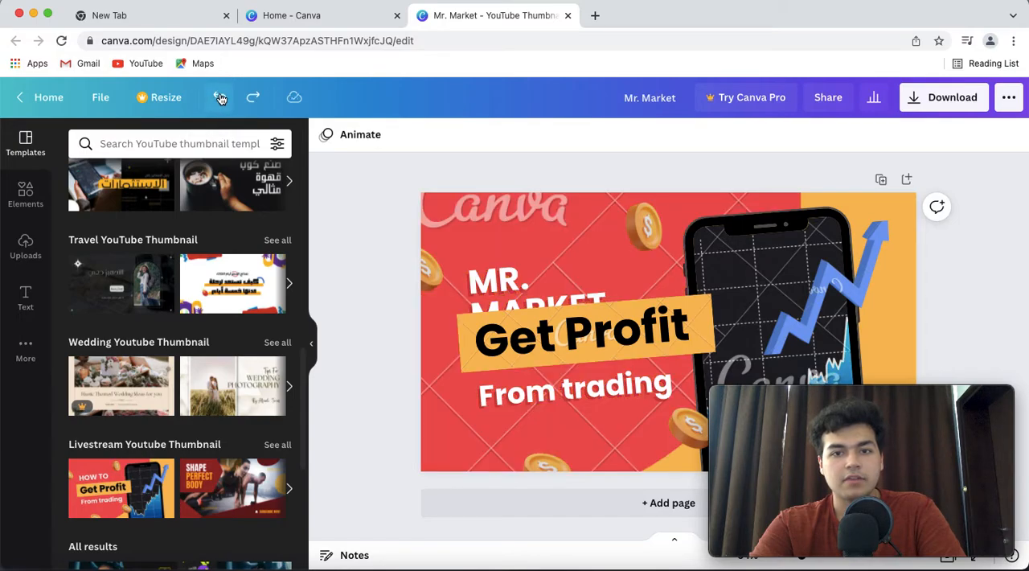
{"action": "left_click", "coordinate": [220, 98]}
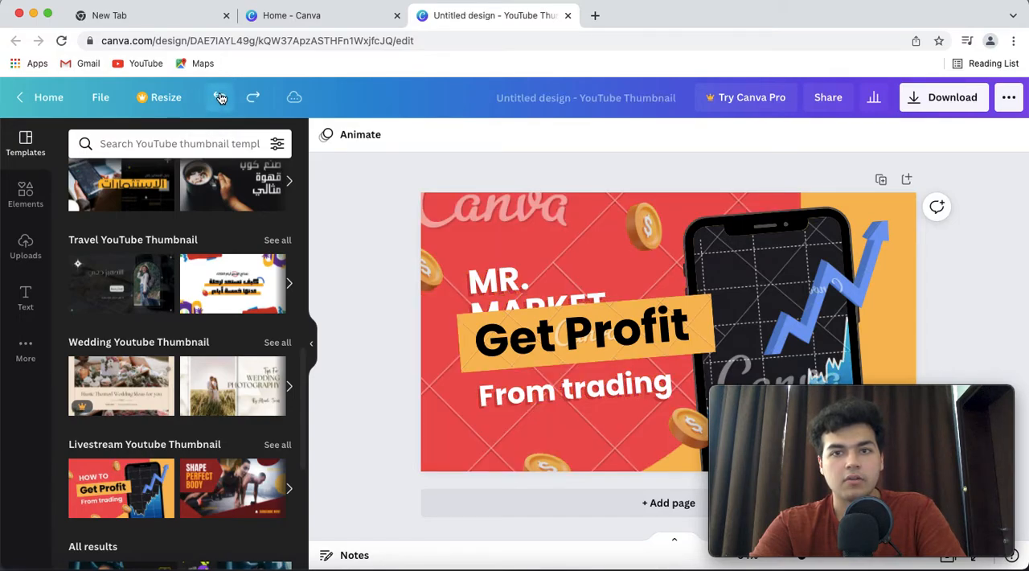
{"action": "left_click", "coordinate": [220, 97]}
{"action": "left_click", "coordinate": [220, 97]}
{"action": "left_click", "coordinate": [220, 97]}
{"action": "left_click", "coordinate": [220, 98]}
{"action": "left_click", "coordinate": [220, 97]}
{"action": "left_click", "coordinate": [220, 97]}
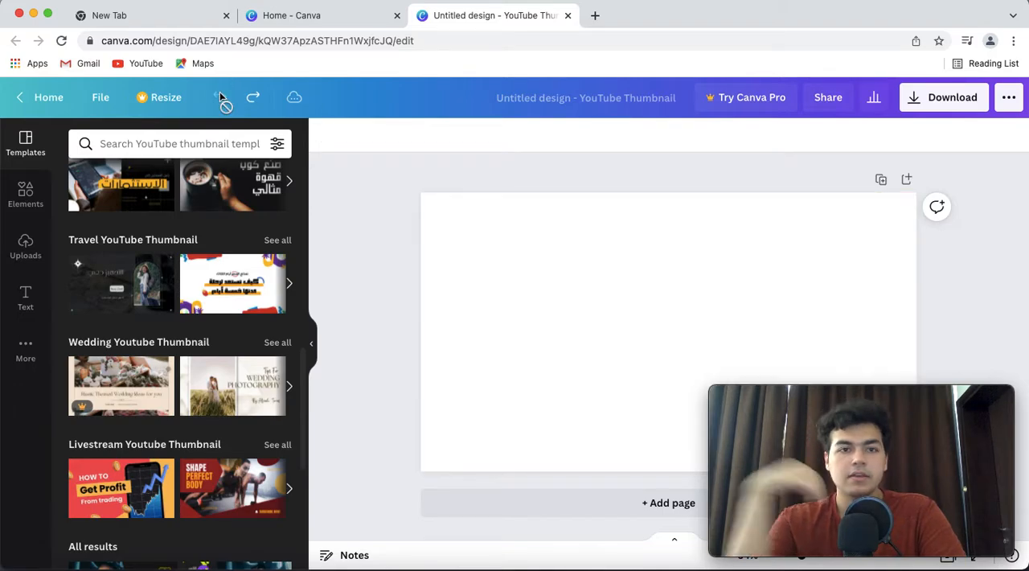
{"action": "left_click", "coordinate": [253, 97]}
{"action": "left_click", "coordinate": [222, 97]}
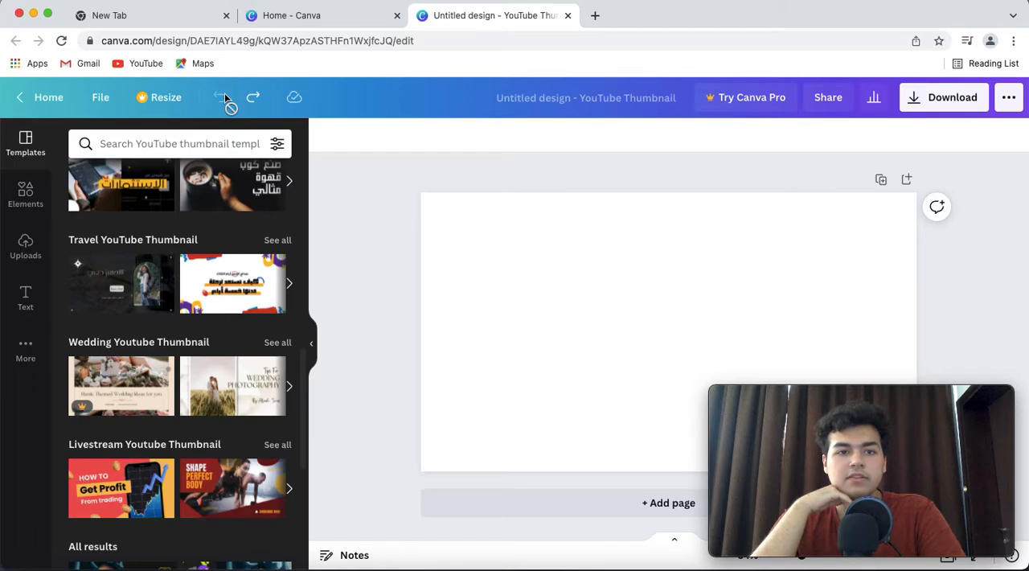
Look through the remaining YouTube thumbnail templates and the recent template searches
{"action": "scroll", "coordinate": [181, 246], "scroll_direction": "down", "scroll_amount": 5}
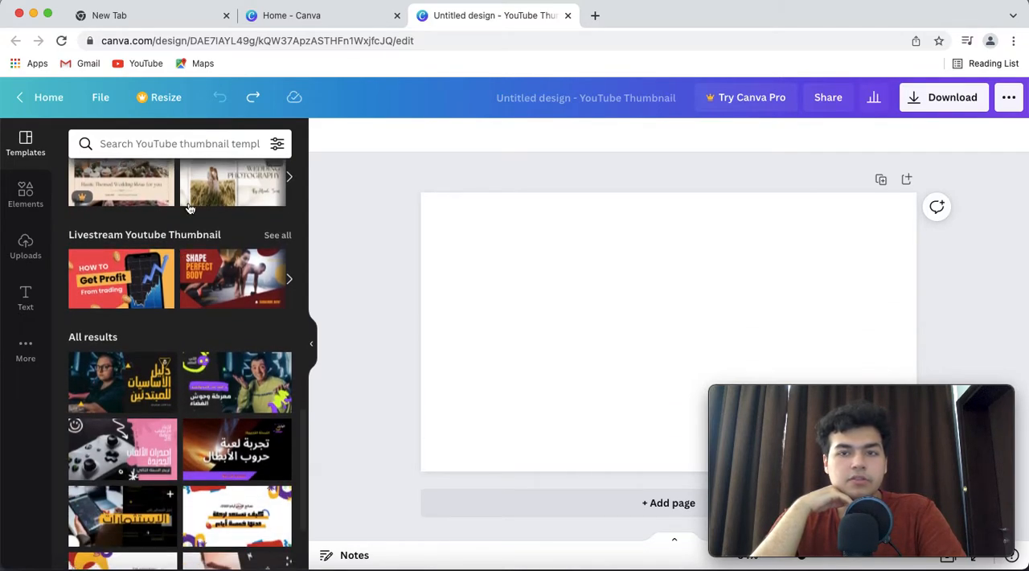
{"action": "scroll", "coordinate": [190, 208], "scroll_direction": "down", "scroll_amount": 1}
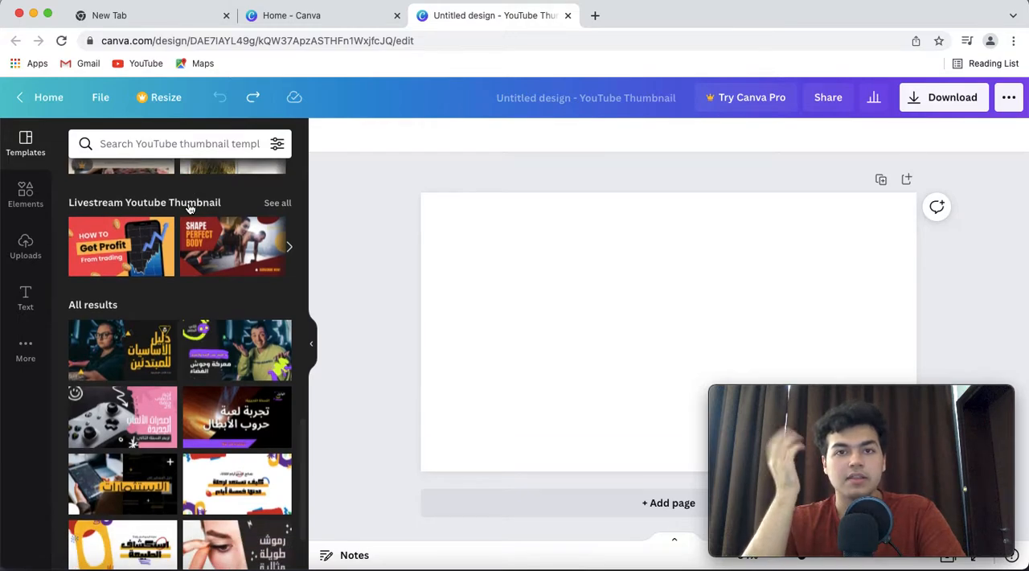
{"action": "scroll", "coordinate": [189, 209], "scroll_direction": "down", "scroll_amount": 1}
{"action": "left_click", "coordinate": [148, 143]}
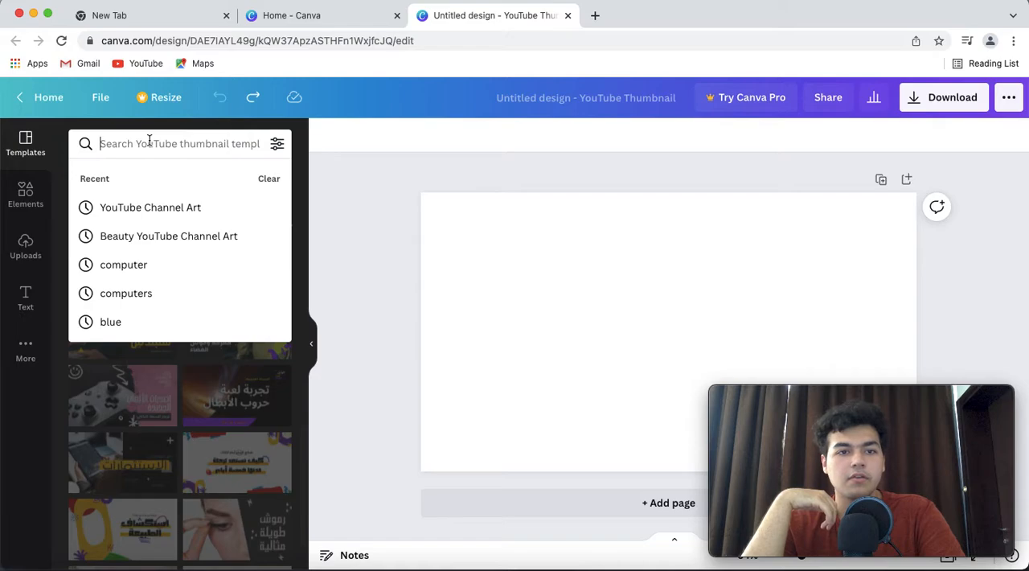
{"action": "left_click", "coordinate": [356, 164]}
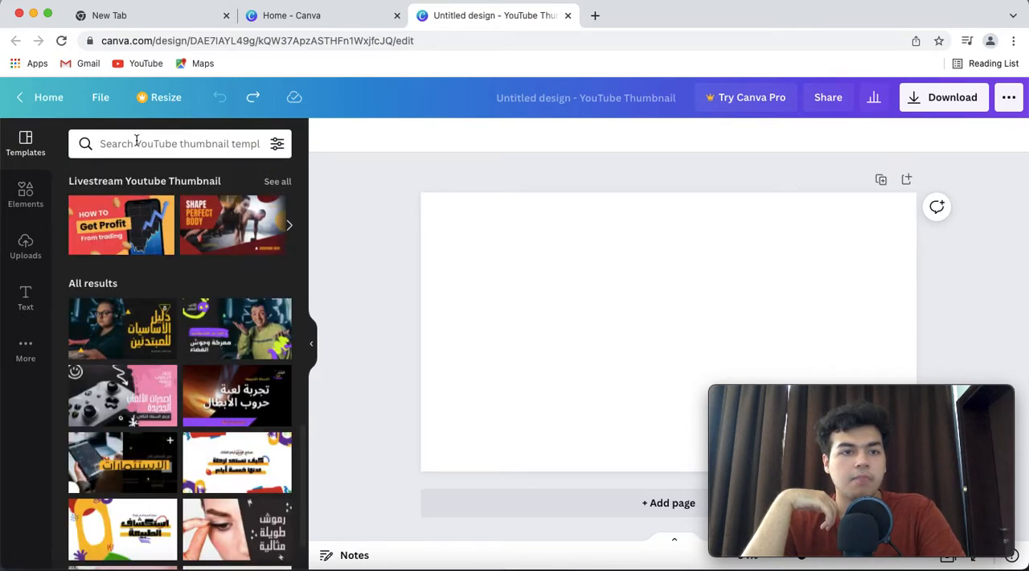
Try adding the recently used white Pro starburst element to the blank page and delete it again
{"action": "left_click", "coordinate": [25, 191]}
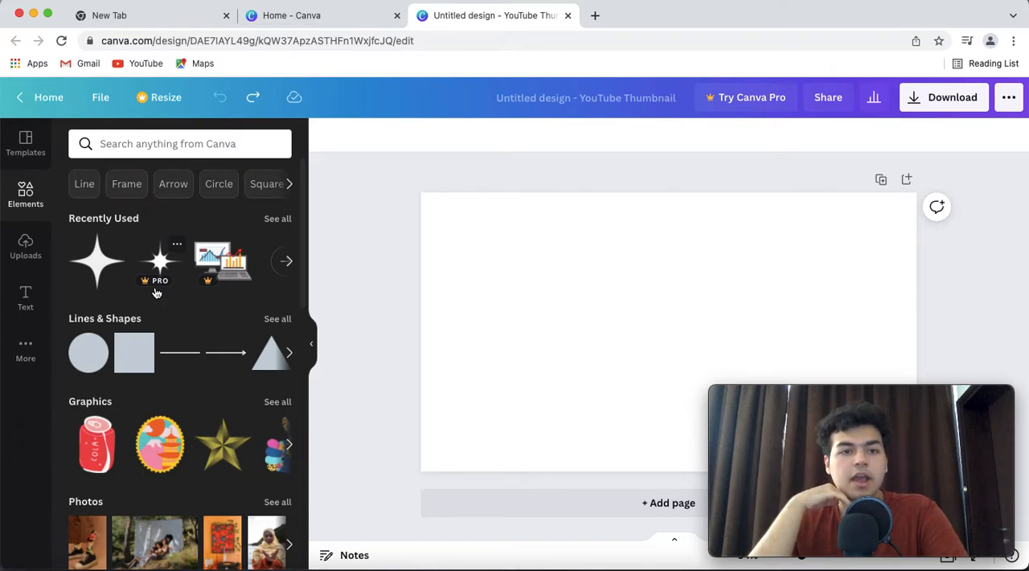
{"action": "scroll", "coordinate": [156, 292], "scroll_direction": "down", "scroll_amount": 4}
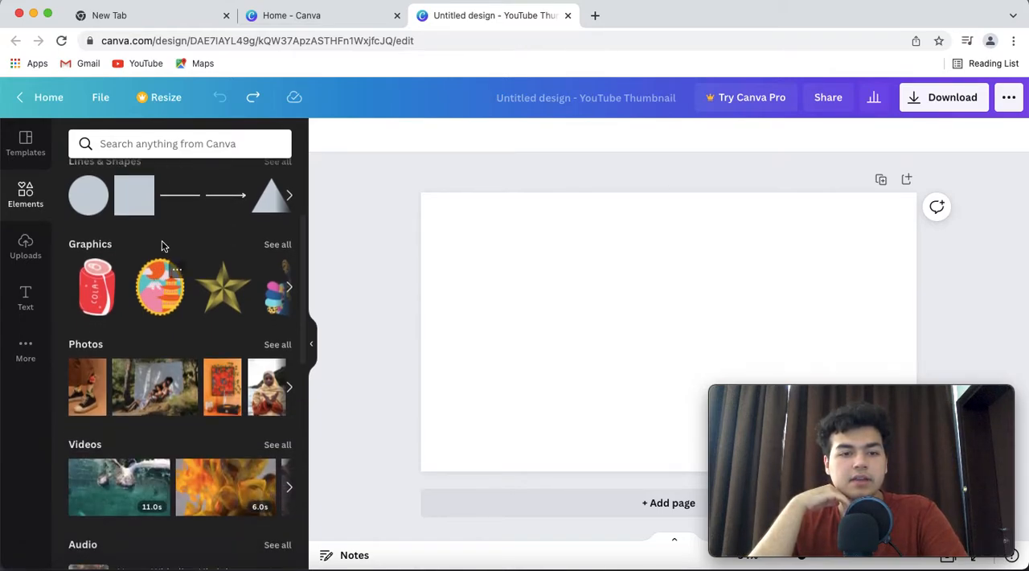
{"action": "scroll", "coordinate": [163, 195], "scroll_direction": "up", "scroll_amount": 4}
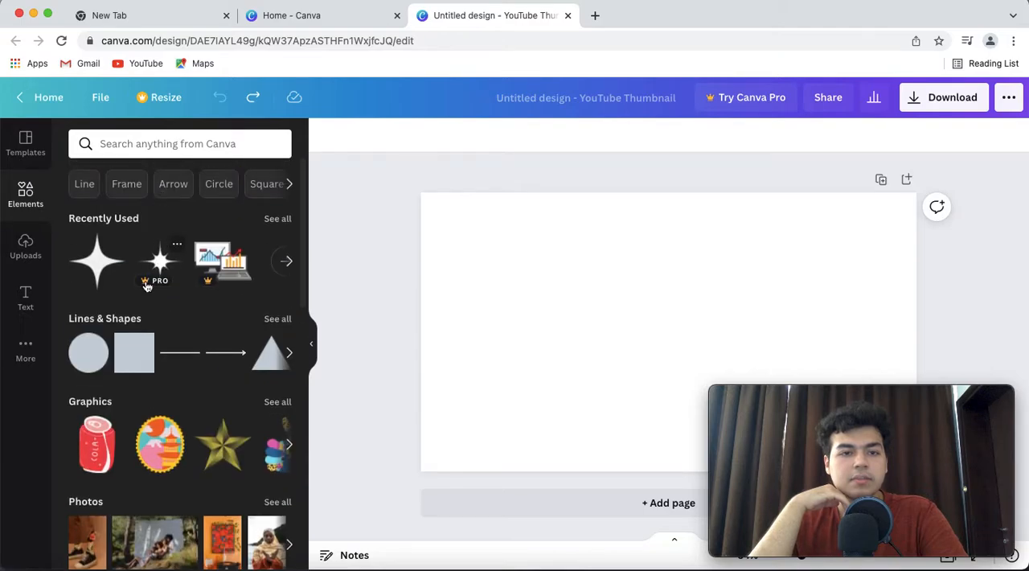
{"action": "left_click", "coordinate": [149, 286]}
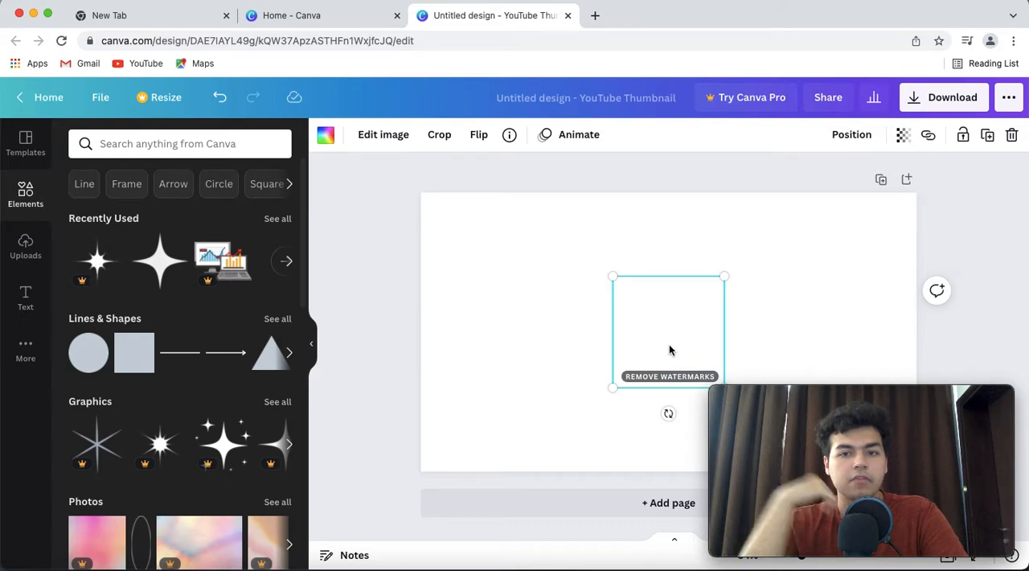
{"action": "key", "text": "BackSpace"}
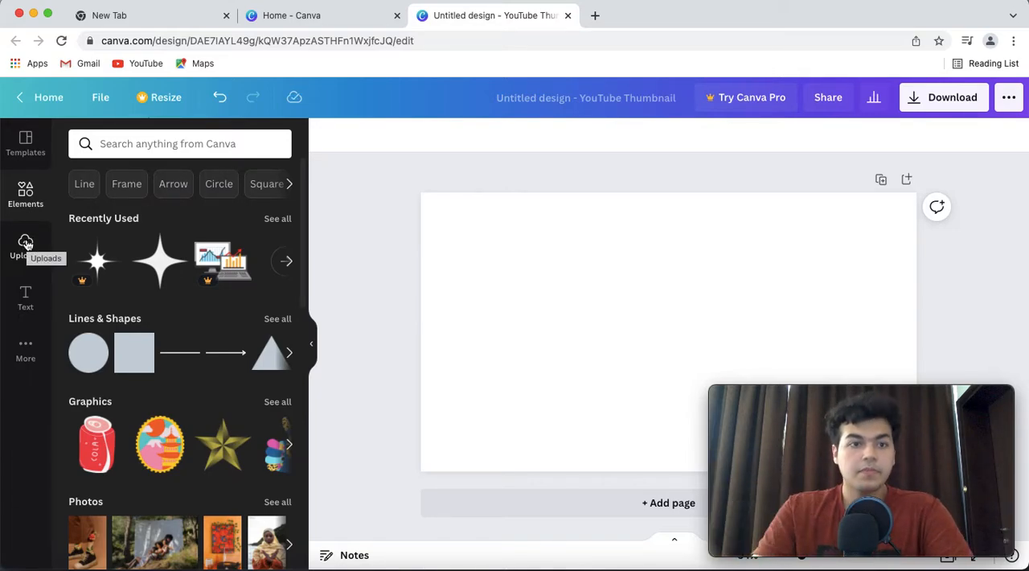
Browse the Desktop and Documents folders for media to upload, and cancel the file selection
{"action": "left_click", "coordinate": [26, 242]}
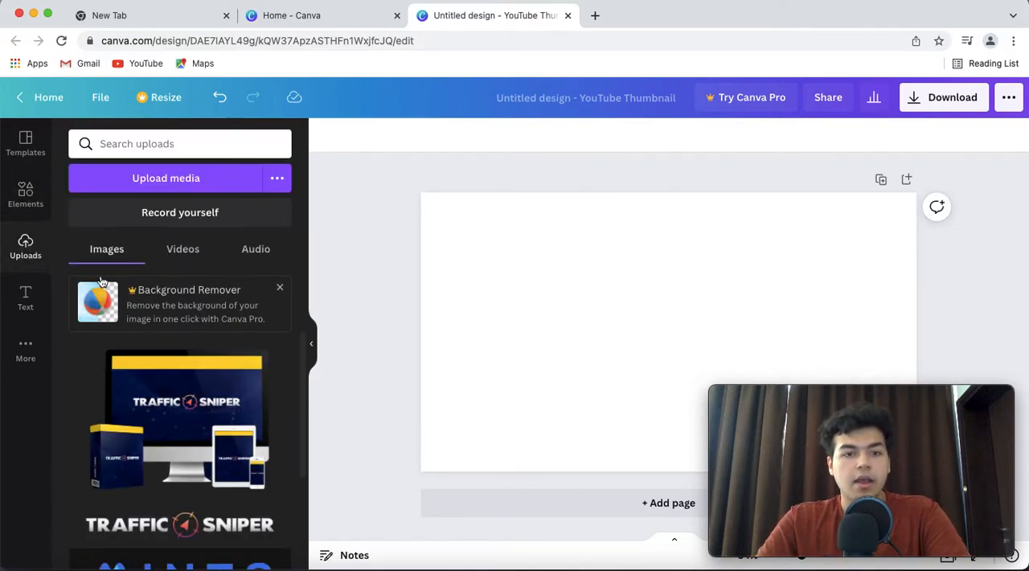
{"action": "left_click", "coordinate": [178, 186]}
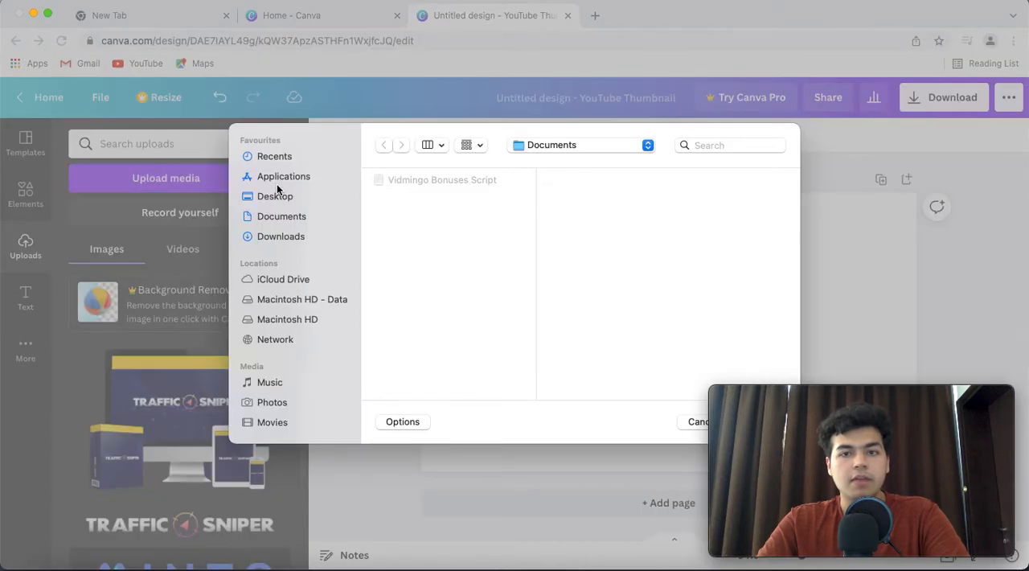
{"action": "left_click", "coordinate": [277, 177]}
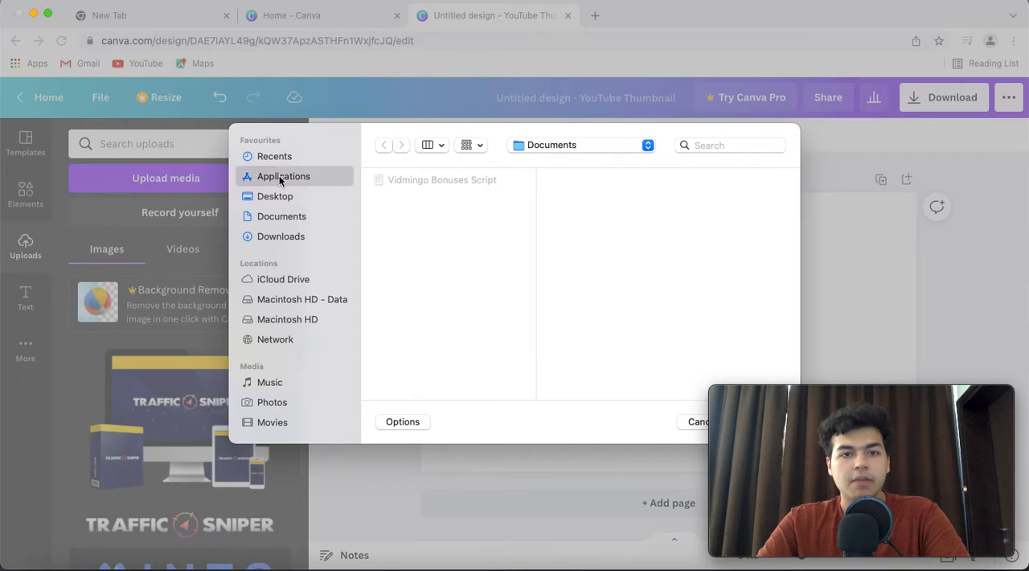
{"action": "left_click", "coordinate": [282, 197]}
{"action": "left_click", "coordinate": [282, 217]}
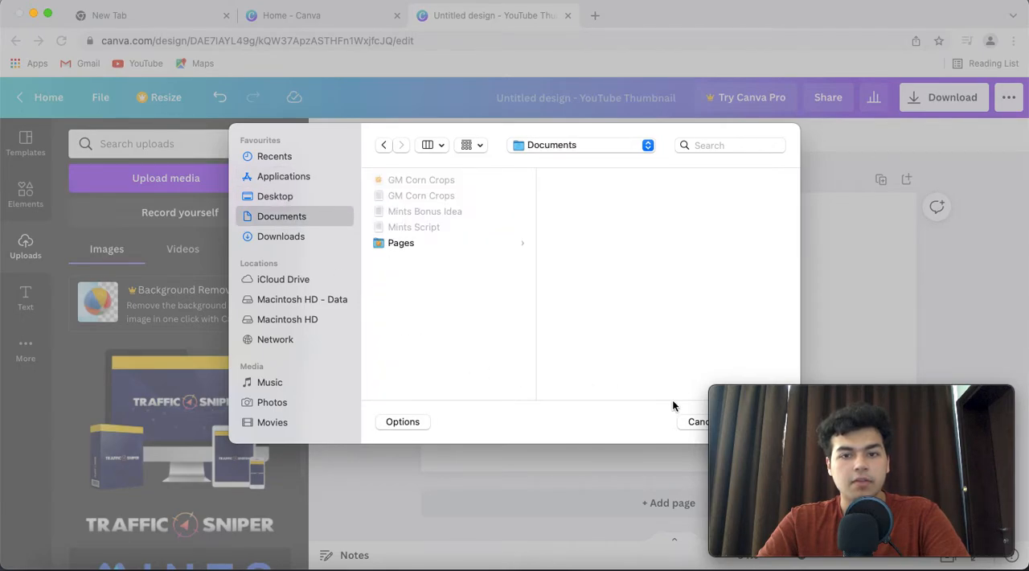
{"action": "left_click", "coordinate": [691, 422]}
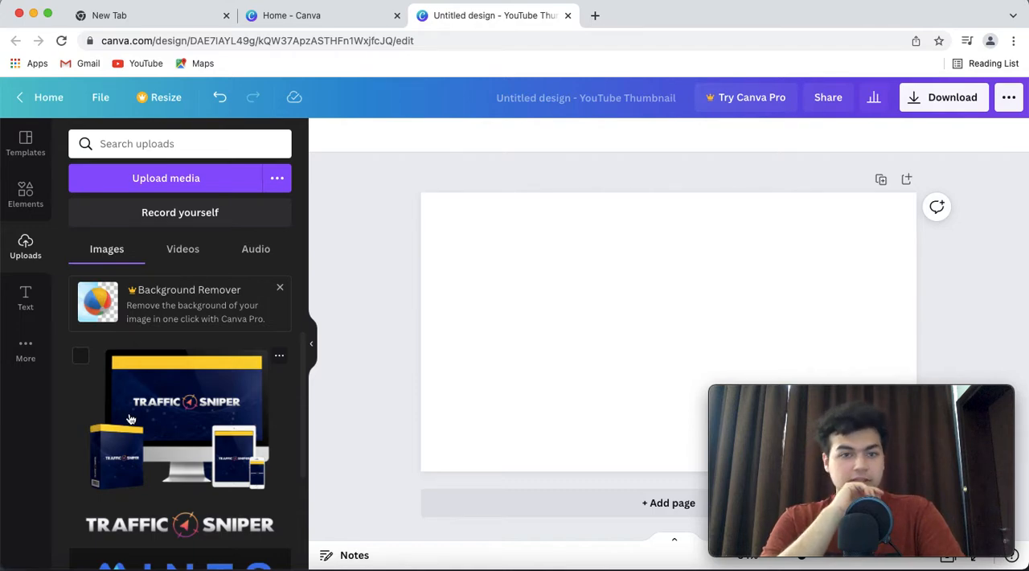
Look through the previously uploaded images available for the thumbnail
{"action": "scroll", "coordinate": [165, 414], "scroll_direction": "down", "scroll_amount": 8}
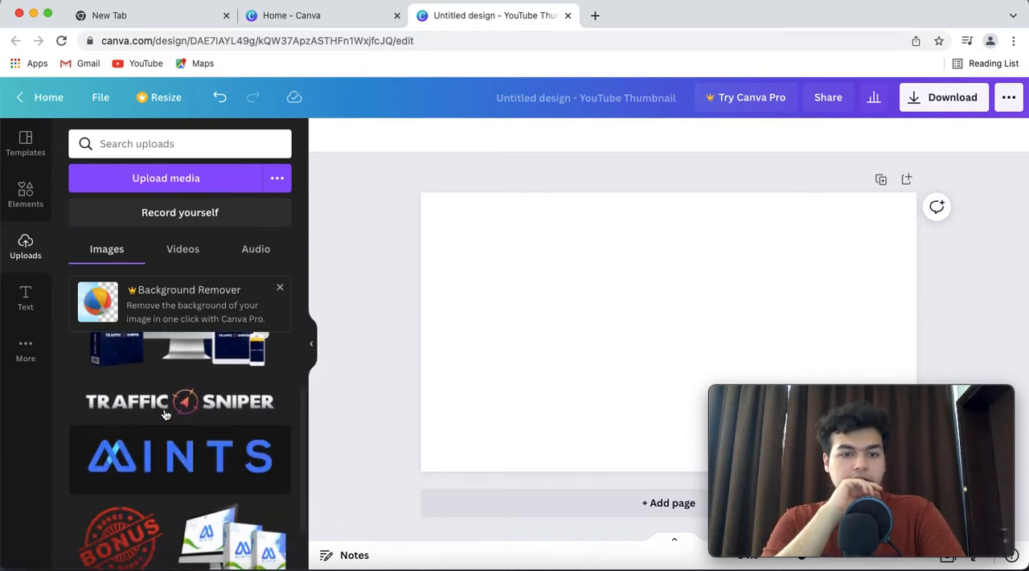
{"action": "scroll", "coordinate": [164, 414], "scroll_direction": "up", "scroll_amount": 8}
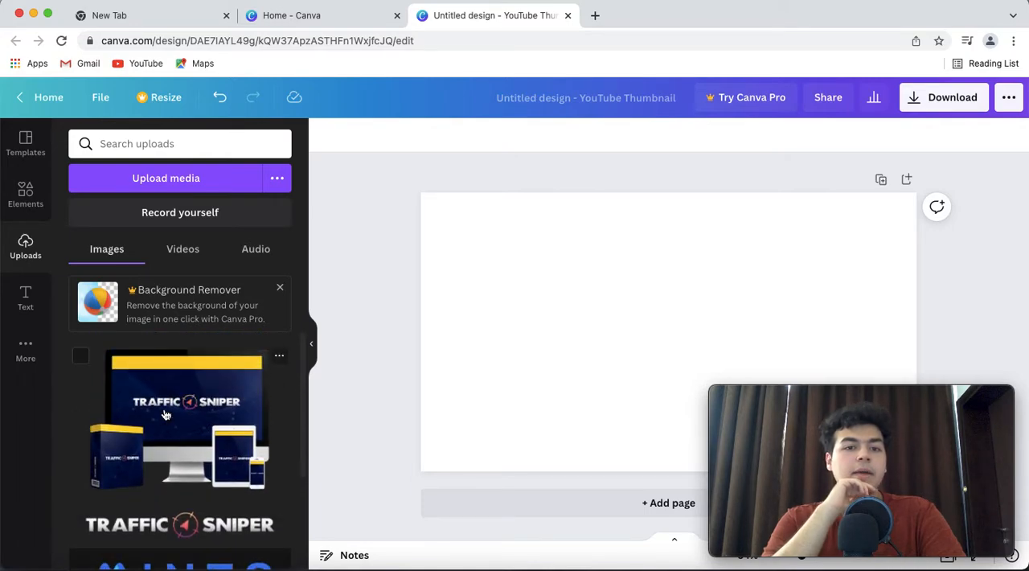
{"action": "scroll", "coordinate": [175, 390], "scroll_direction": "down", "scroll_amount": 3}
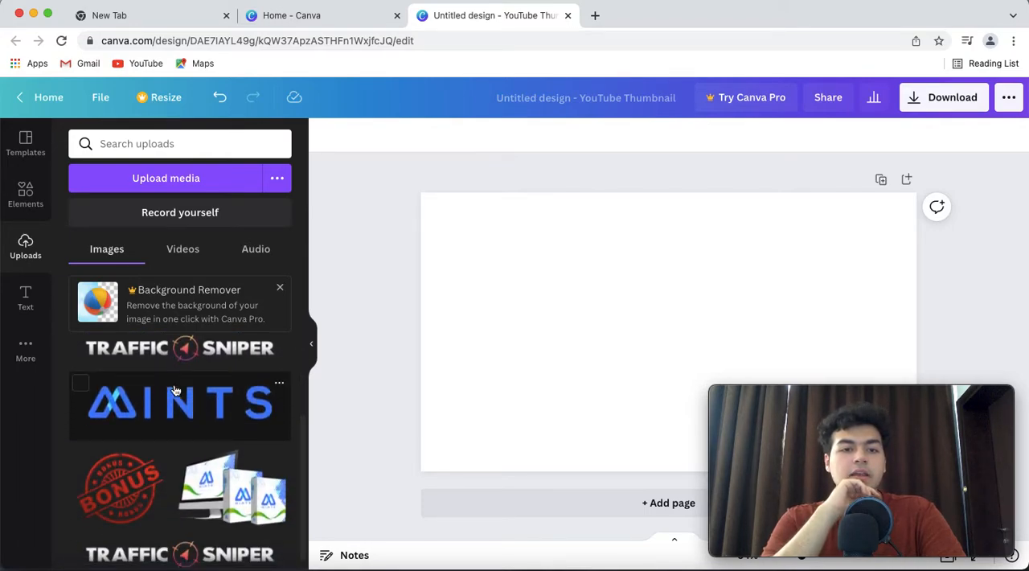
{"action": "scroll", "coordinate": [175, 390], "scroll_direction": "down", "scroll_amount": 4}
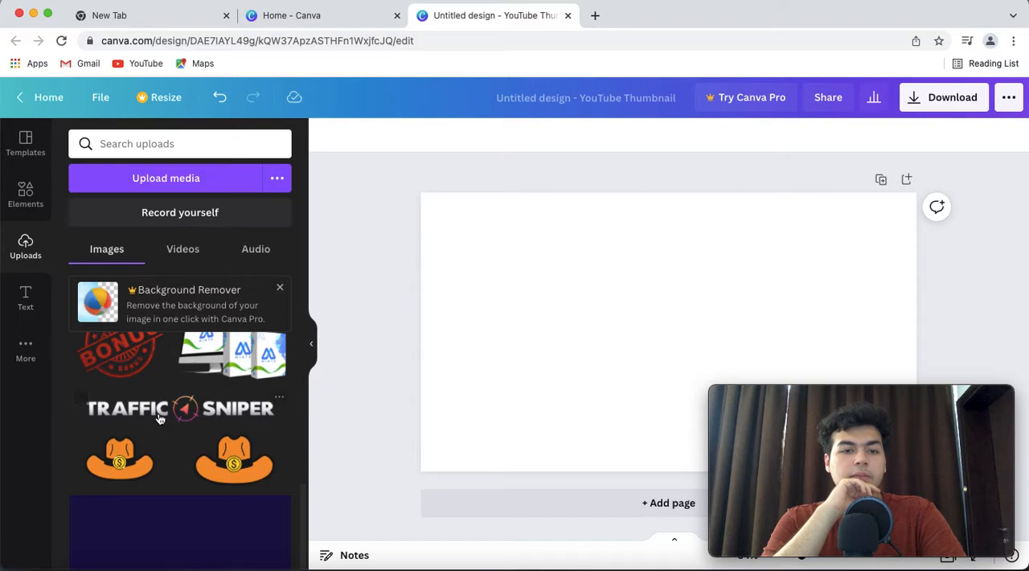
{"action": "scroll", "coordinate": [160, 417], "scroll_direction": "down", "scroll_amount": 1}
{"action": "scroll", "coordinate": [160, 416], "scroll_direction": "up", "scroll_amount": 8}
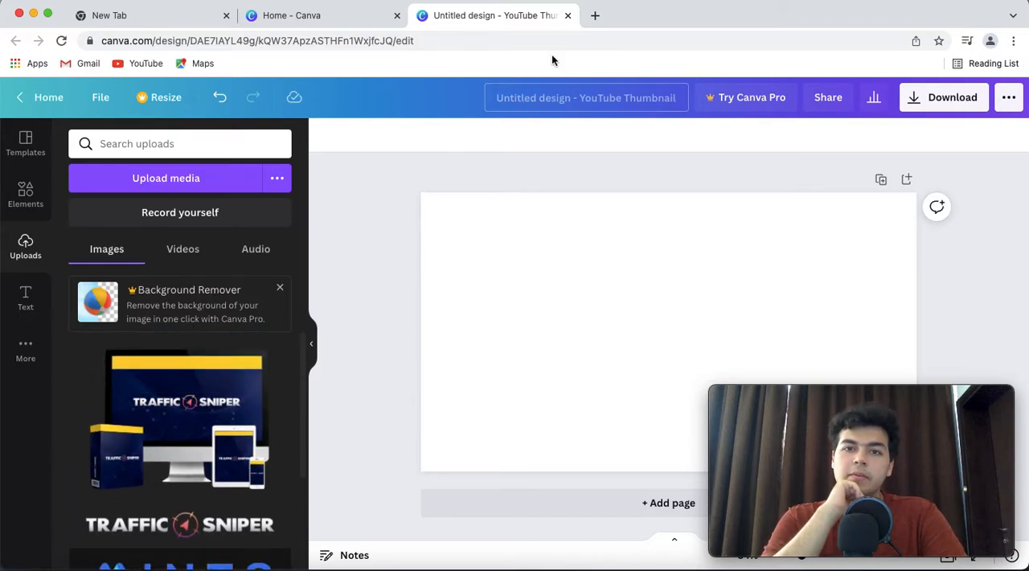
Search Google for "autodraw" in a new browser tab and open the AutoDraw website
{"action": "left_click", "coordinate": [595, 16]}
{"action": "type", "text": "g"}
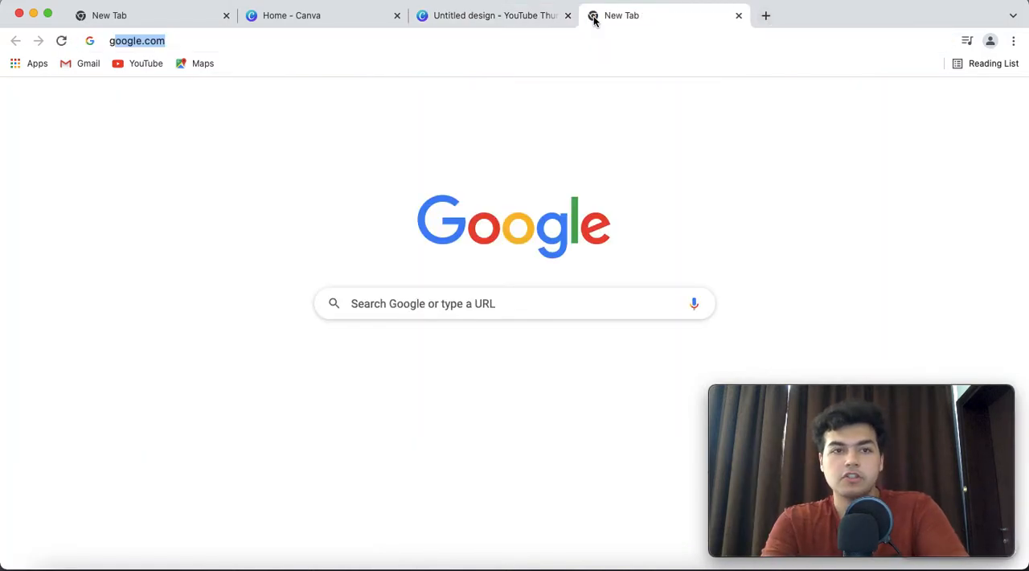
{"action": "key", "text": "Return"}
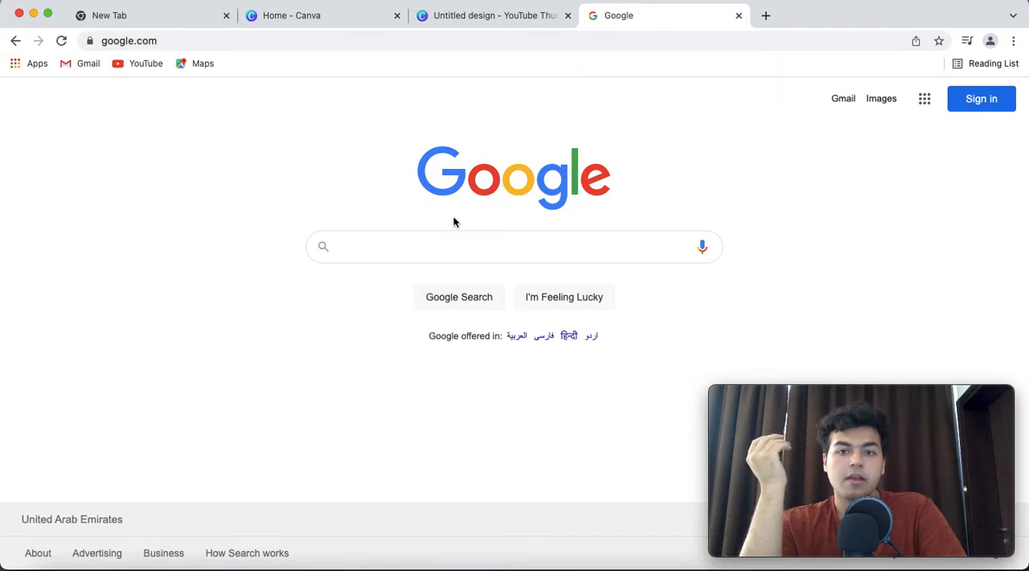
{"action": "left_click", "coordinate": [438, 242]}
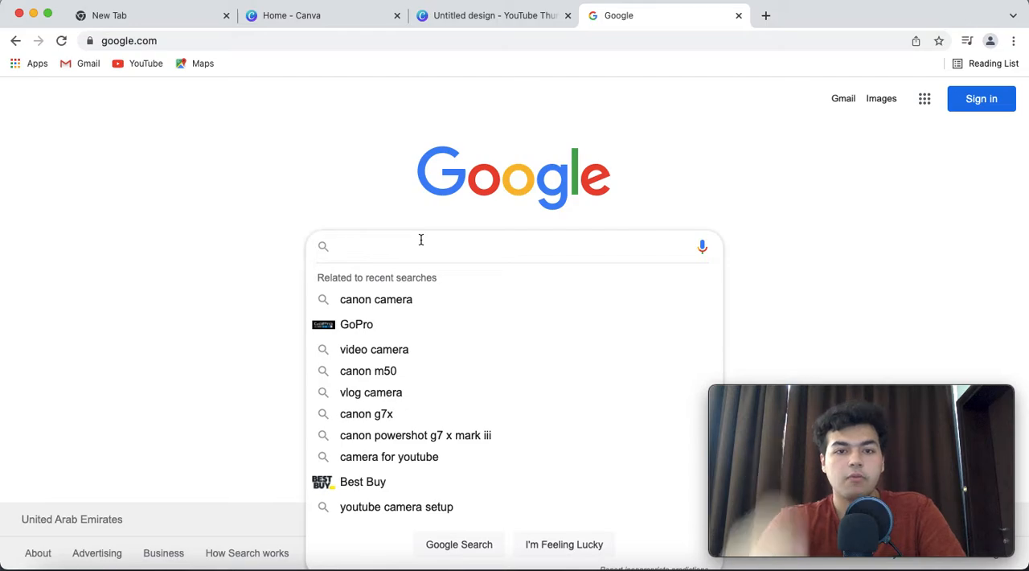
{"action": "type", "text": "auto"}
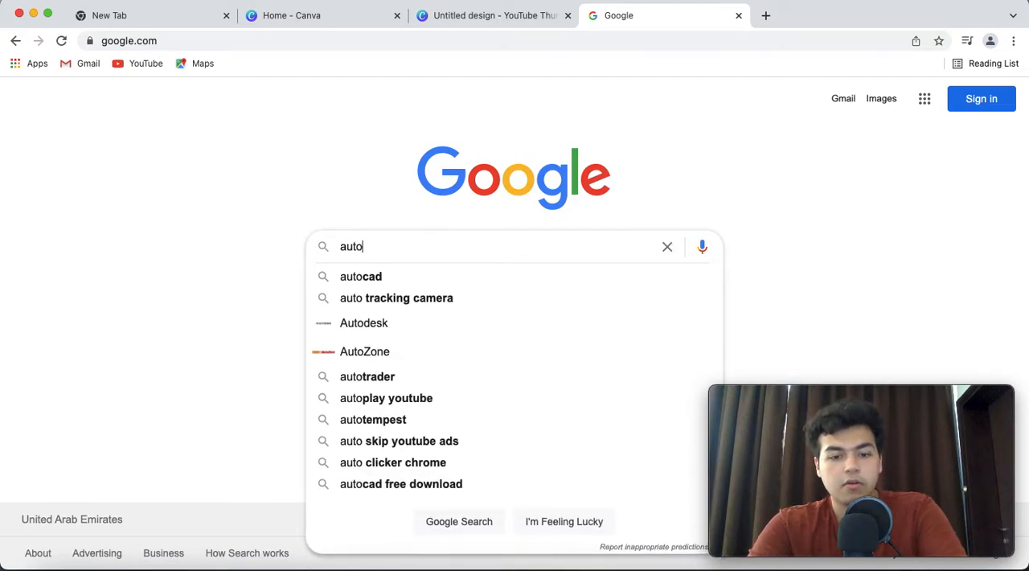
{"action": "type", "text": "draw"}
{"action": "key", "text": "Return"}
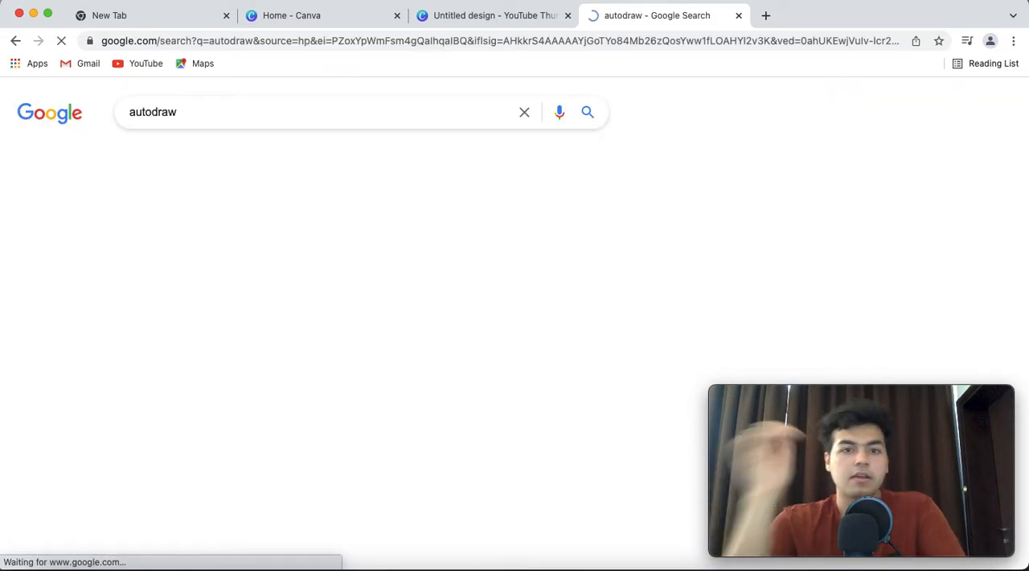
{"action": "left_click", "coordinate": [173, 234]}
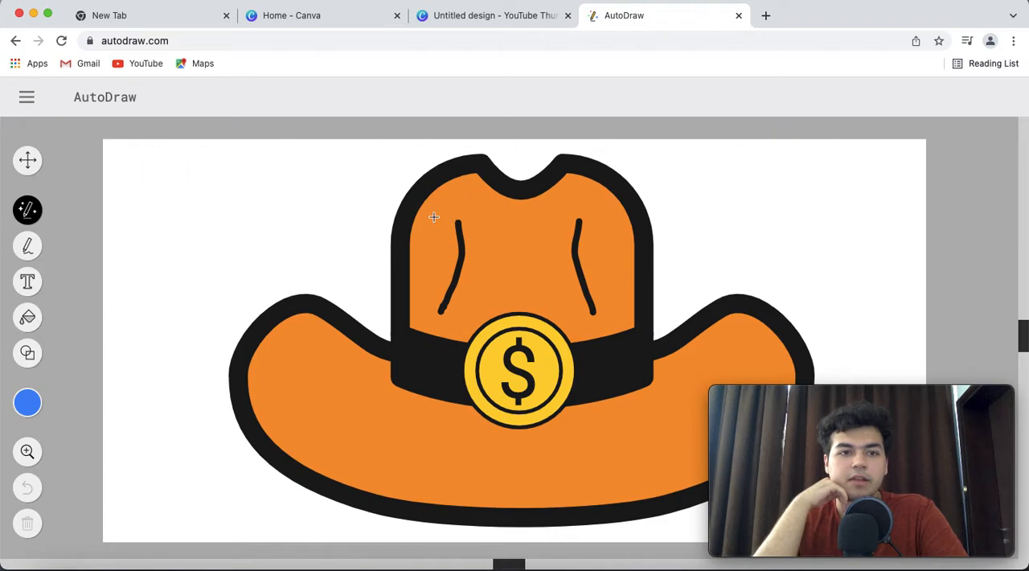
Start over with a blank landscape canvas and sketch a closed four-sided blue shape freehand near its middle with the Draw tool
{"action": "left_click", "coordinate": [28, 97]}
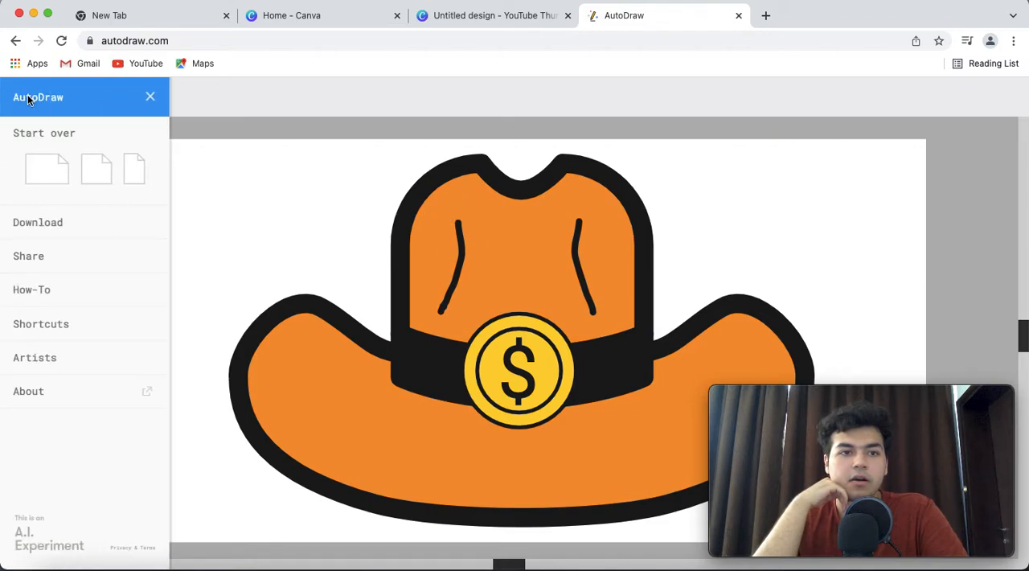
{"action": "left_click", "coordinate": [42, 161]}
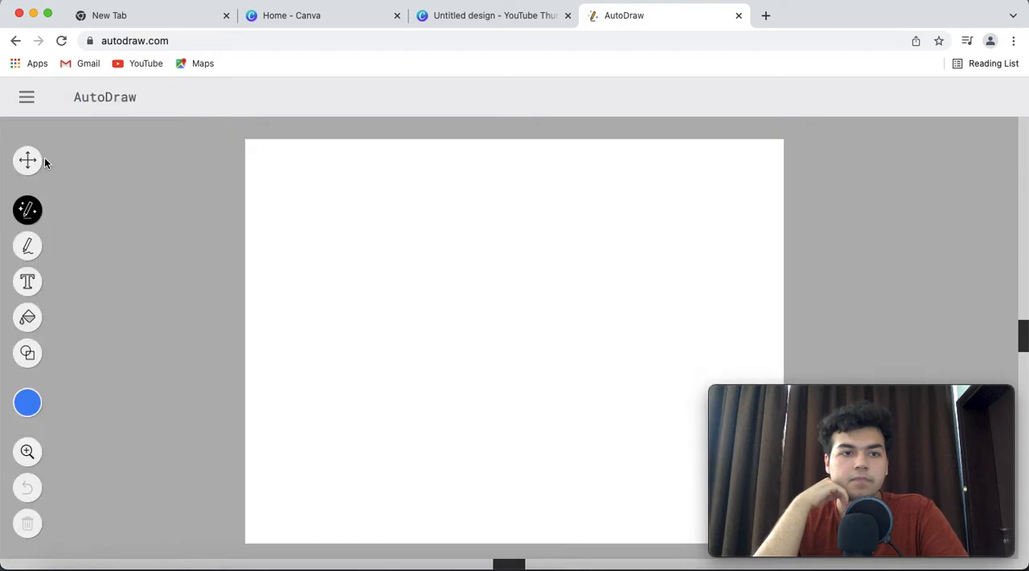
{"action": "left_click", "coordinate": [28, 247]}
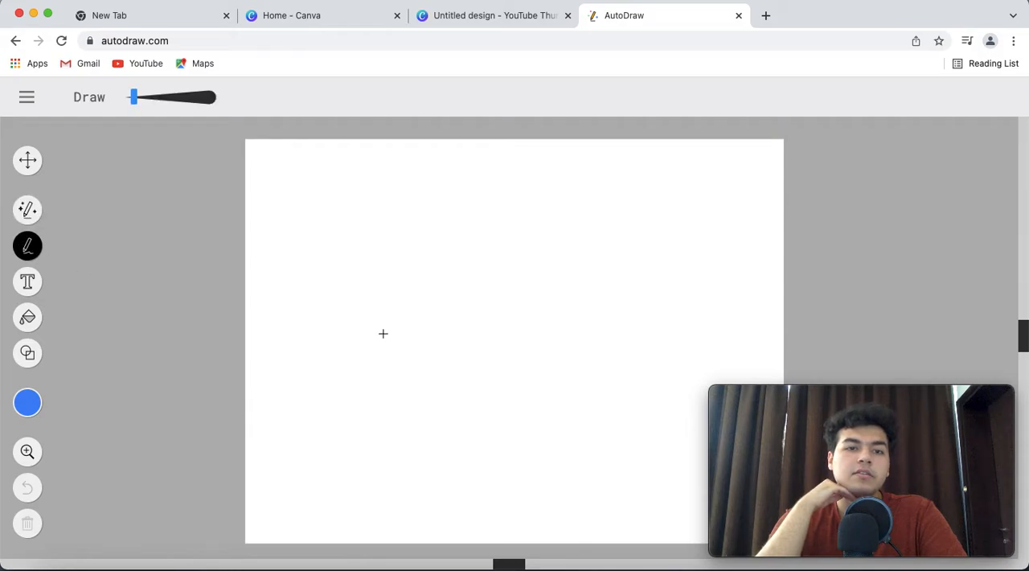
{"action": "mouse_move", "coordinate": [390, 337]}
{"action": "left_mouse_down"}
{"action": "mouse_move", "coordinate": [511, 336]}
{"action": "mouse_move", "coordinate": [493, 274]}
{"action": "mouse_move", "coordinate": [407, 307]}
{"action": "mouse_move", "coordinate": [395, 342]}
{"action": "left_mouse_up"}
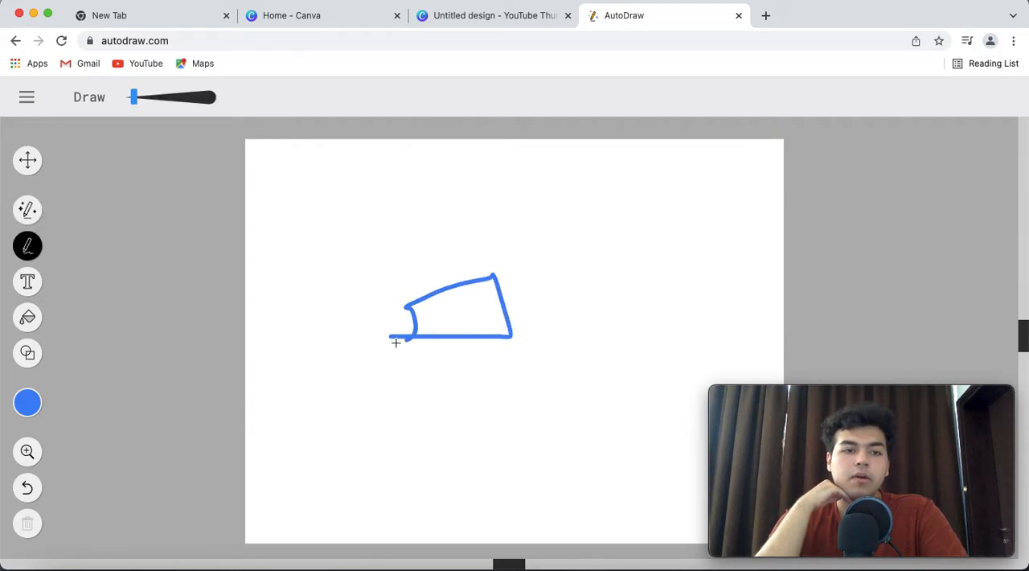
{"action": "left_click", "coordinate": [22, 406]}
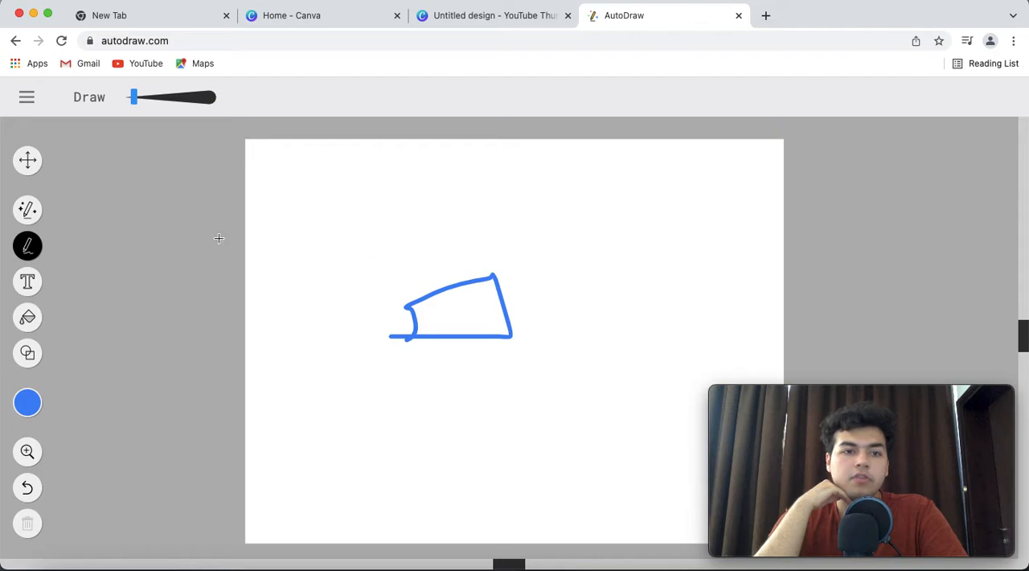
Sketch a small tilted pencil below the blue shape with the AutoDraw tool
{"action": "left_click", "coordinate": [29, 211]}
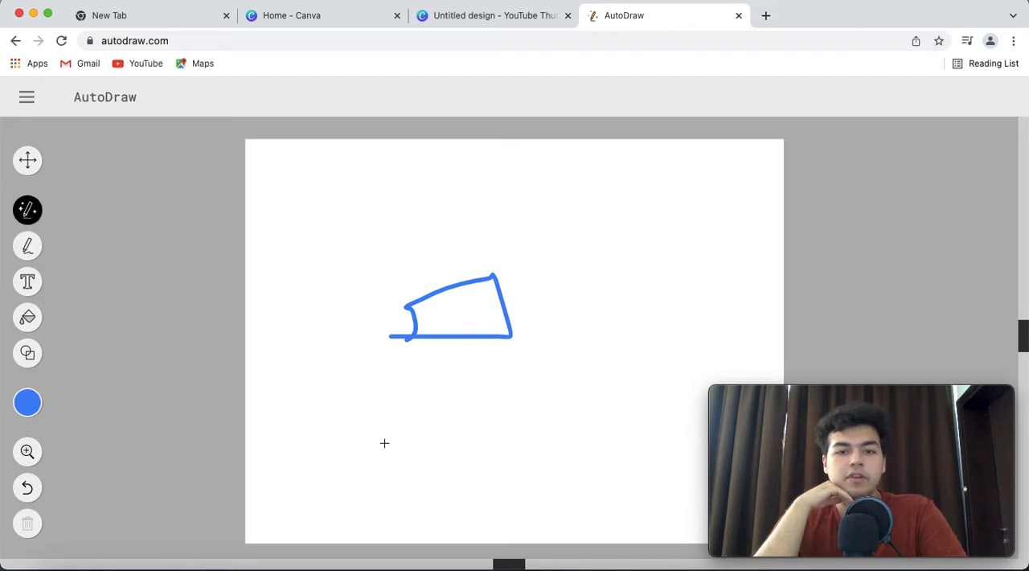
{"action": "mouse_move", "coordinate": [363, 464]}
{"action": "left_mouse_down"}
{"action": "mouse_move", "coordinate": [403, 422]}
{"action": "mouse_move", "coordinate": [435, 428]}
{"action": "left_mouse_up"}
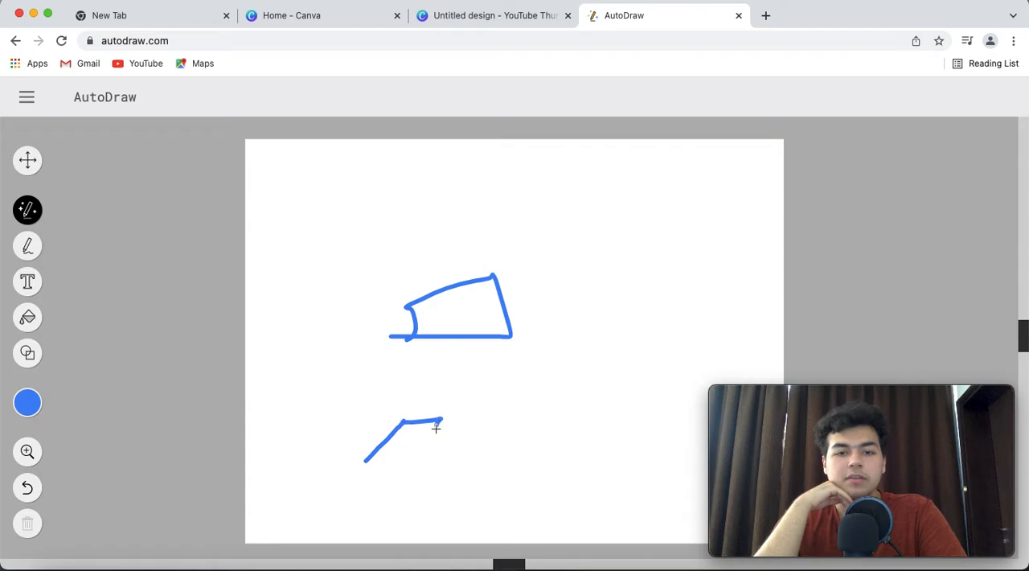
{"action": "mouse_move", "coordinate": [412, 462]}
{"action": "left_mouse_down"}
{"action": "mouse_move", "coordinate": [385, 482]}
{"action": "mouse_move", "coordinate": [368, 468]}
{"action": "mouse_move", "coordinate": [403, 424]}
{"action": "mouse_move", "coordinate": [435, 450]}
{"action": "mouse_move", "coordinate": [408, 451]}
{"action": "left_mouse_up"}
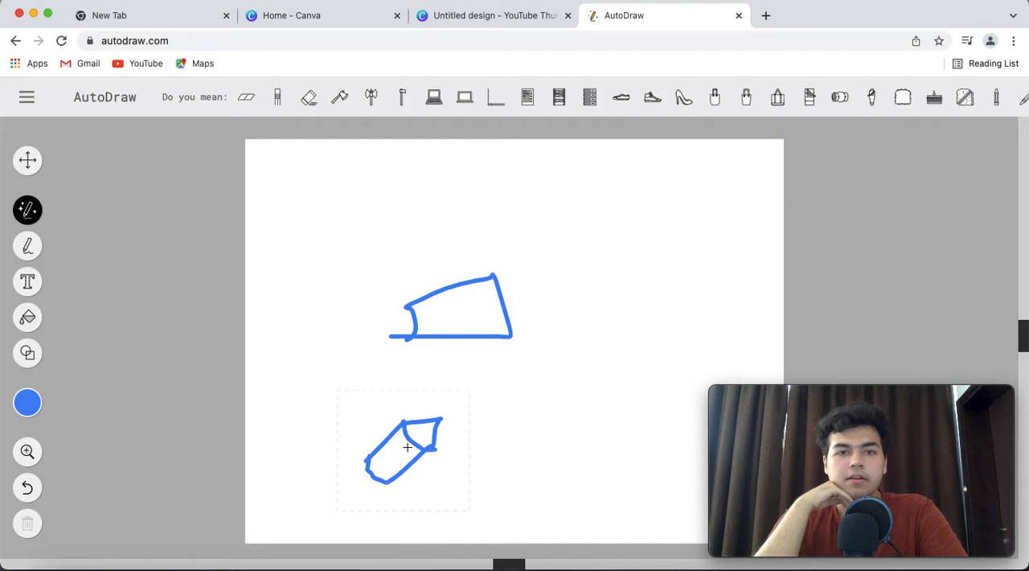
Try several suggested drawings in place of the pencil sketch, settling on the upright crayon
{"action": "left_click", "coordinate": [277, 98]}
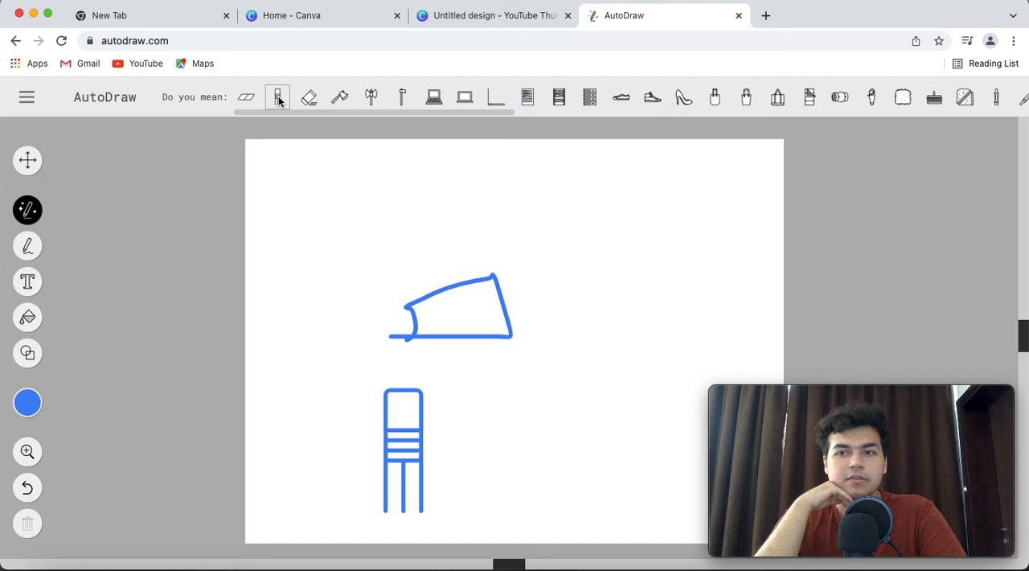
{"action": "scroll", "coordinate": [368, 99], "scroll_direction": "right", "scroll_amount": 5}
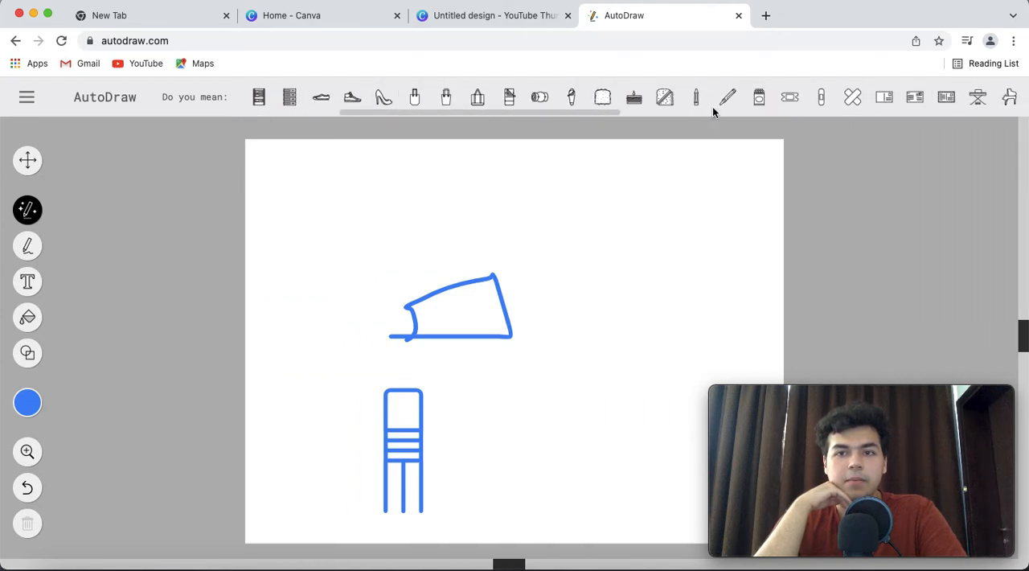
{"action": "left_click", "coordinate": [726, 97]}
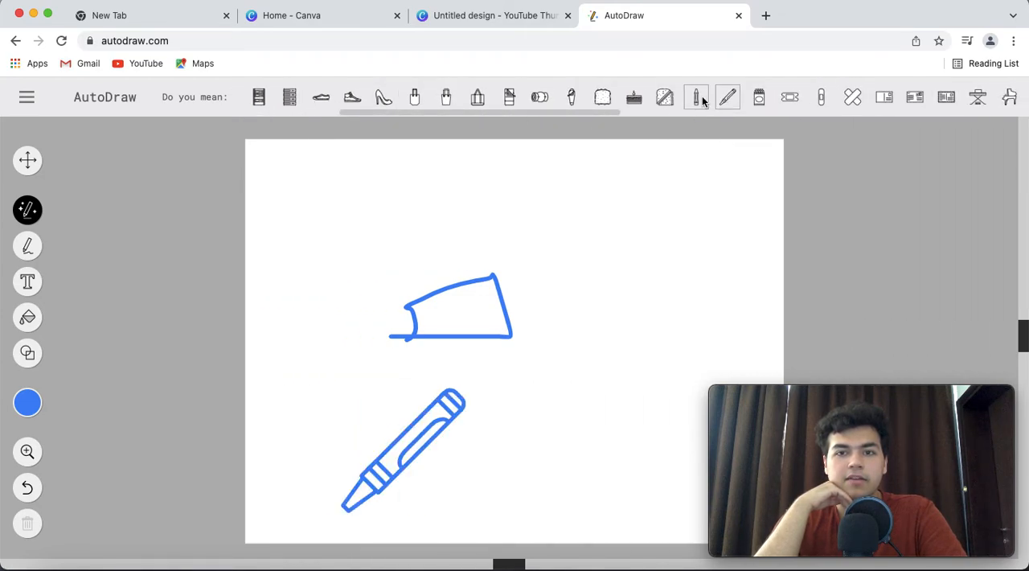
{"action": "left_click", "coordinate": [696, 98]}
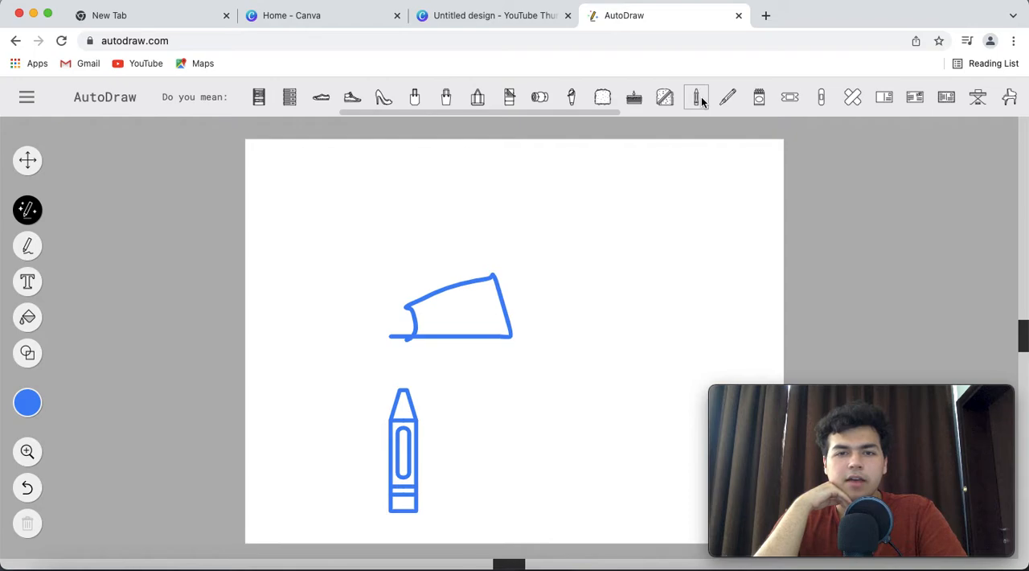
{"action": "scroll", "coordinate": [700, 98], "scroll_direction": "right", "scroll_amount": 4}
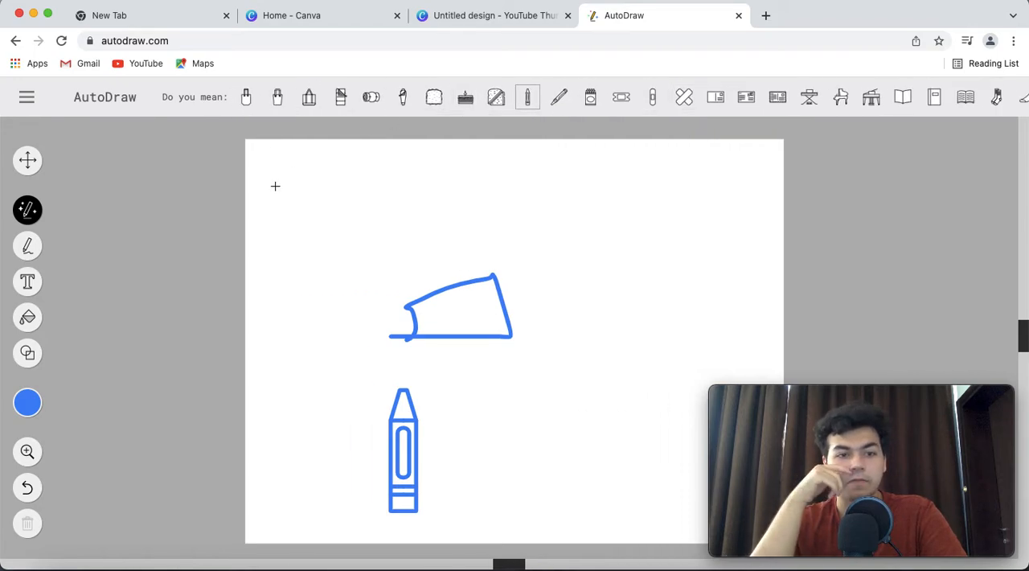
Place an empty text line above the blue shape and close the AutoDraw tab to return to Canva
{"action": "left_click", "coordinate": [32, 286]}
{"action": "left_click", "coordinate": [371, 227]}
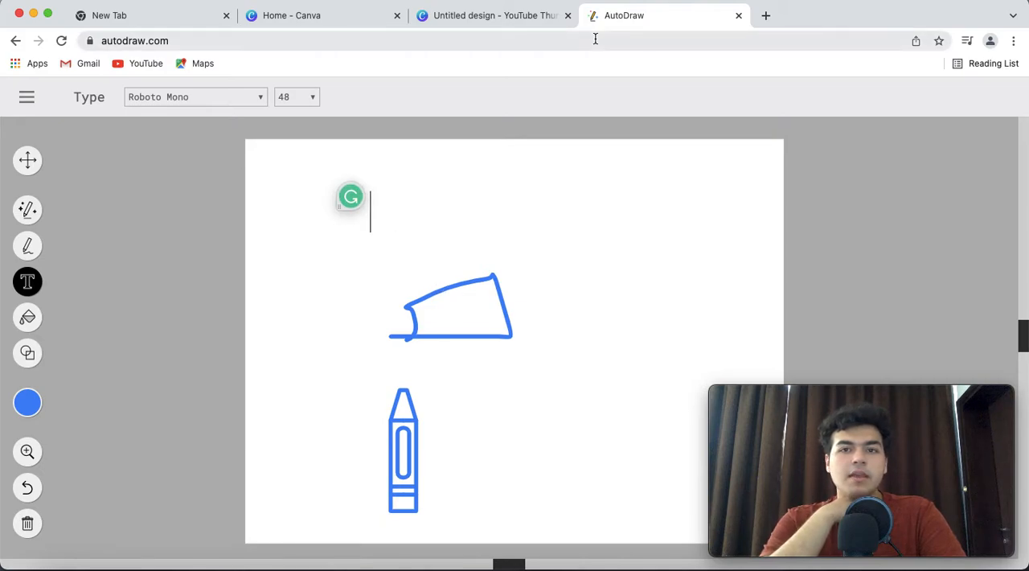
{"action": "left_click", "coordinate": [738, 18]}
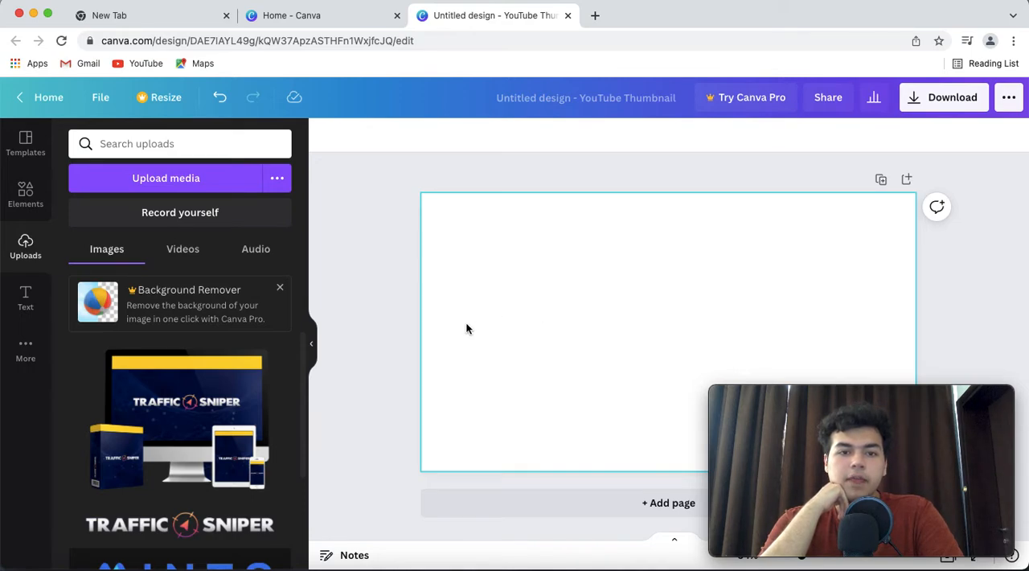
Look again through the uploaded images, down to the orange hat drawings
{"action": "scroll", "coordinate": [197, 385], "scroll_direction": "down", "scroll_amount": 1}
{"action": "scroll", "coordinate": [197, 384], "scroll_direction": "down", "scroll_amount": 3}
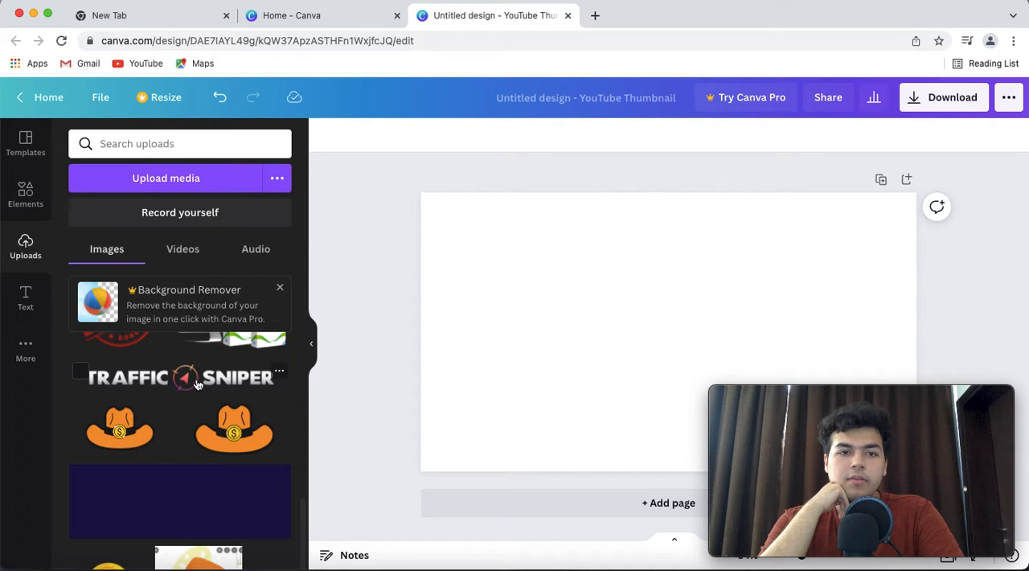
{"action": "scroll", "coordinate": [197, 385], "scroll_direction": "up", "scroll_amount": 3}
Set the blank page's background to the dark blue default colour
{"action": "left_click", "coordinate": [564, 291]}
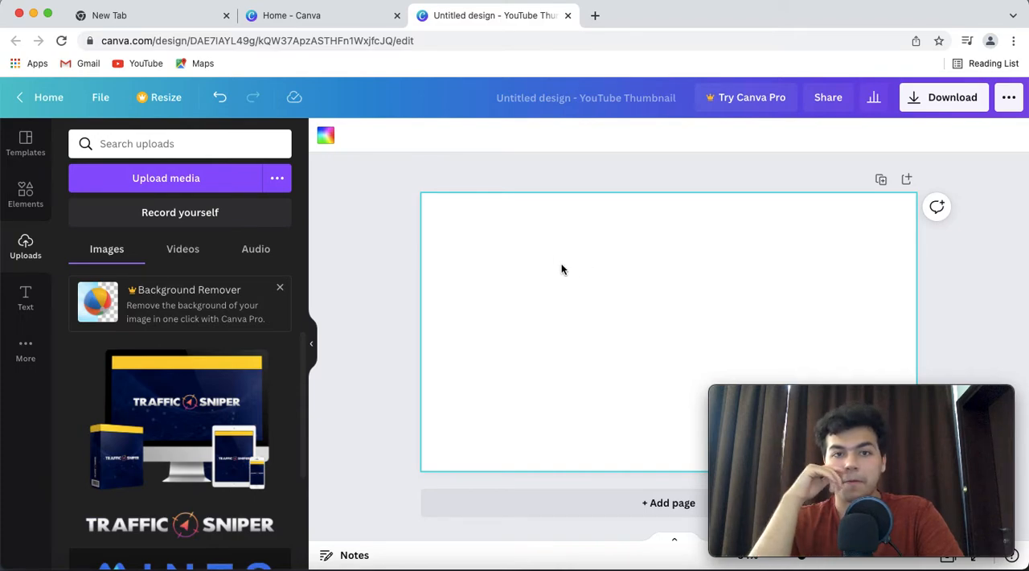
{"action": "left_click", "coordinate": [326, 135]}
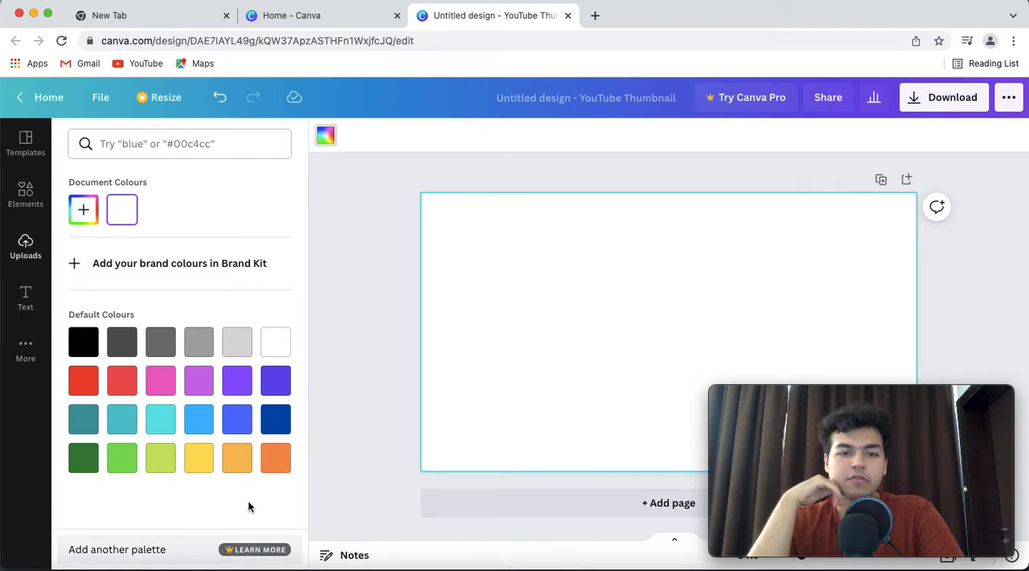
{"action": "left_click", "coordinate": [274, 419]}
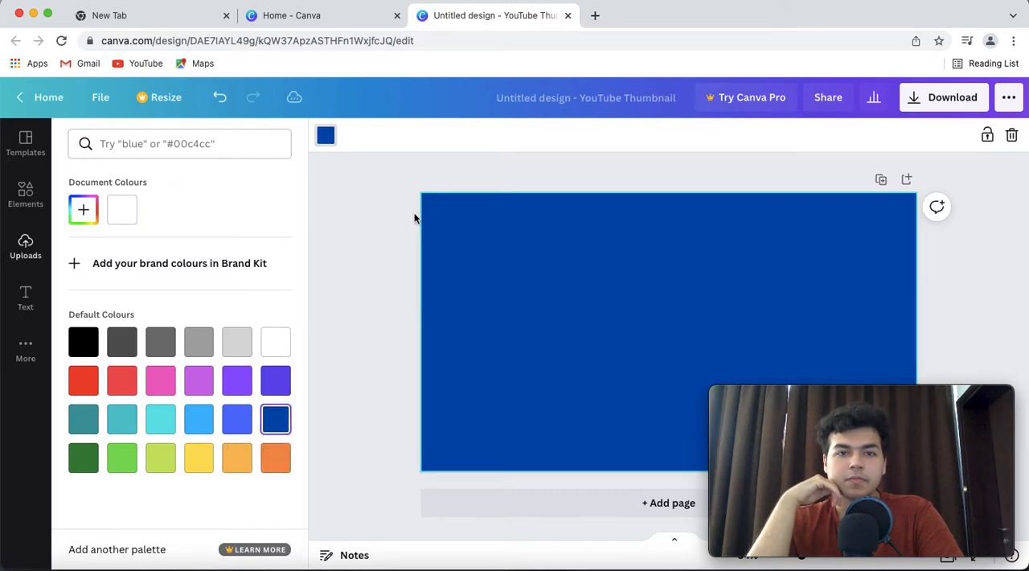
Return from the background colours to the uploaded images and look through them once more
{"action": "left_click", "coordinate": [374, 213]}
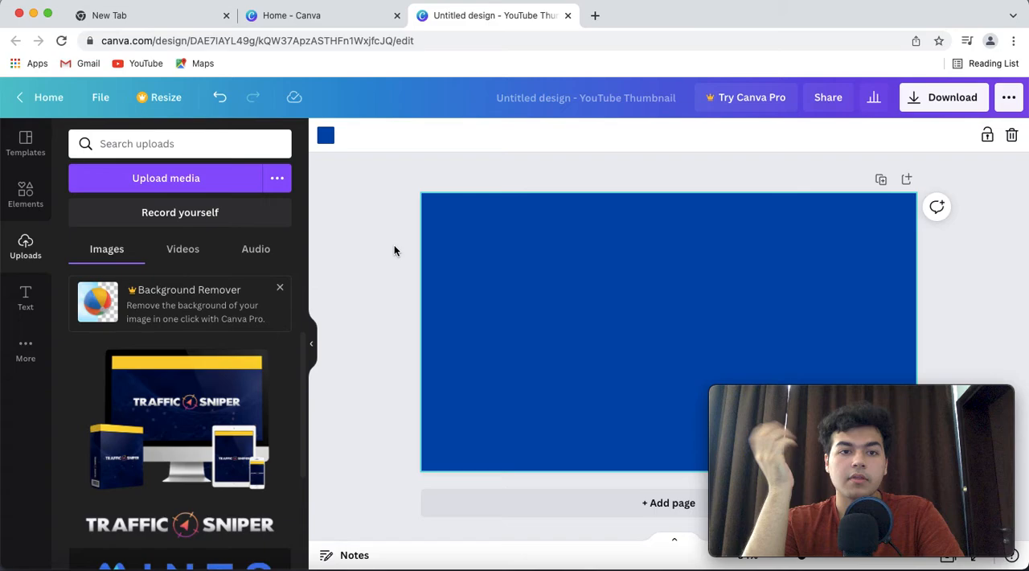
{"action": "scroll", "coordinate": [184, 375], "scroll_direction": "down", "scroll_amount": 4}
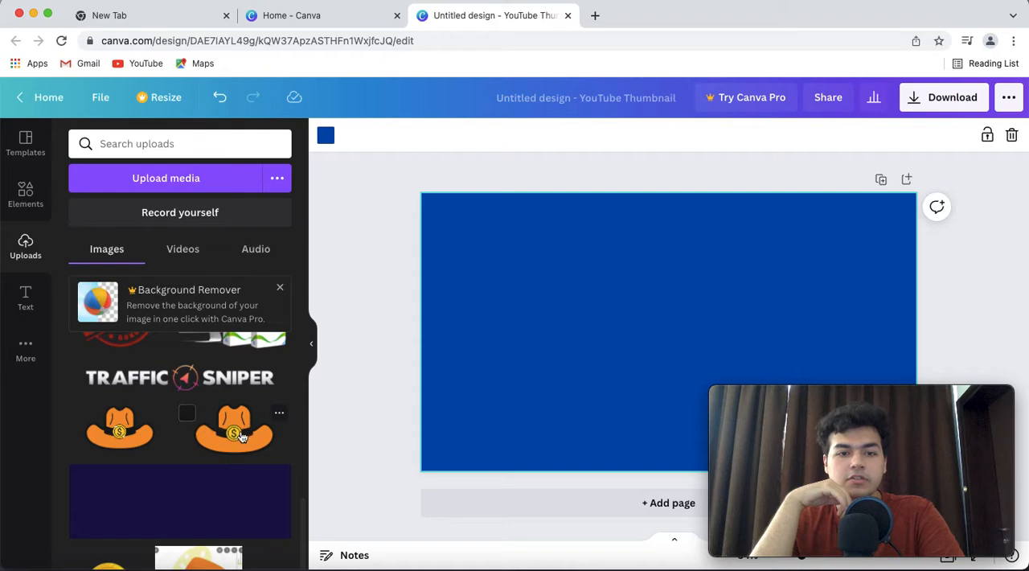
{"action": "scroll", "coordinate": [148, 412], "scroll_direction": "up", "scroll_amount": 4}
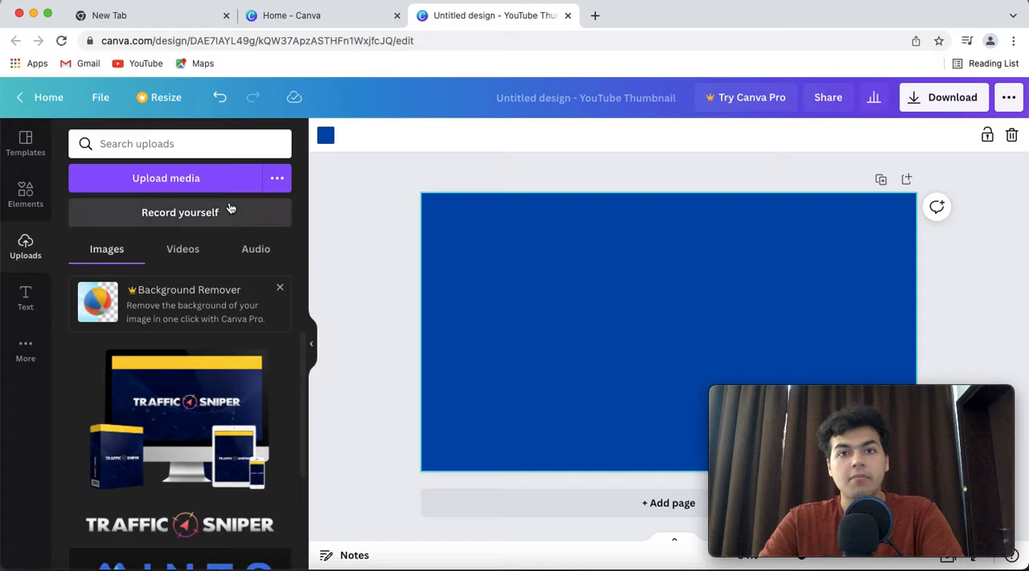
Switch to the remove.bg website in a new browser tab and open its image upload page
{"action": "left_click", "coordinate": [596, 16]}
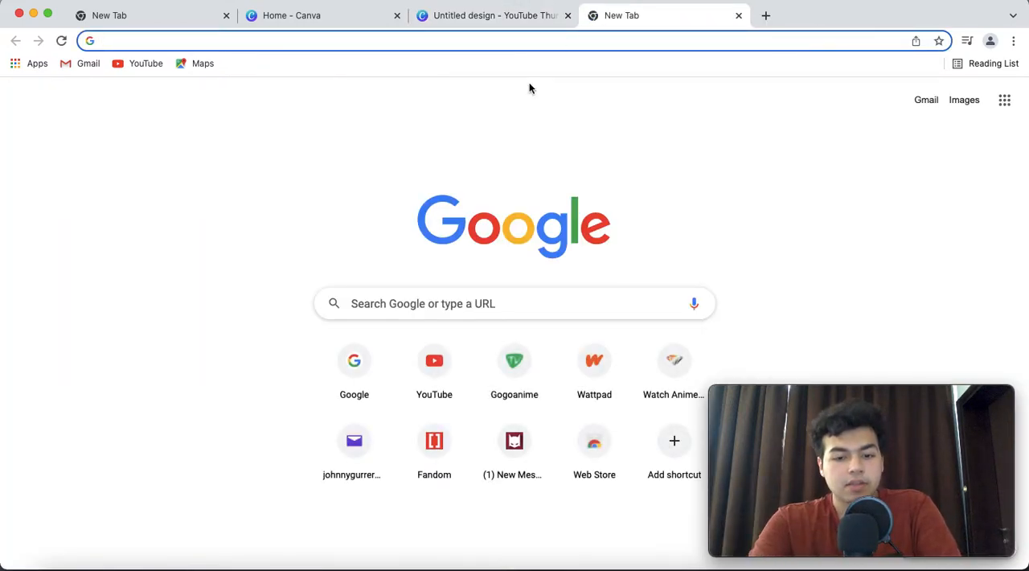
{"action": "type", "text": "back"}
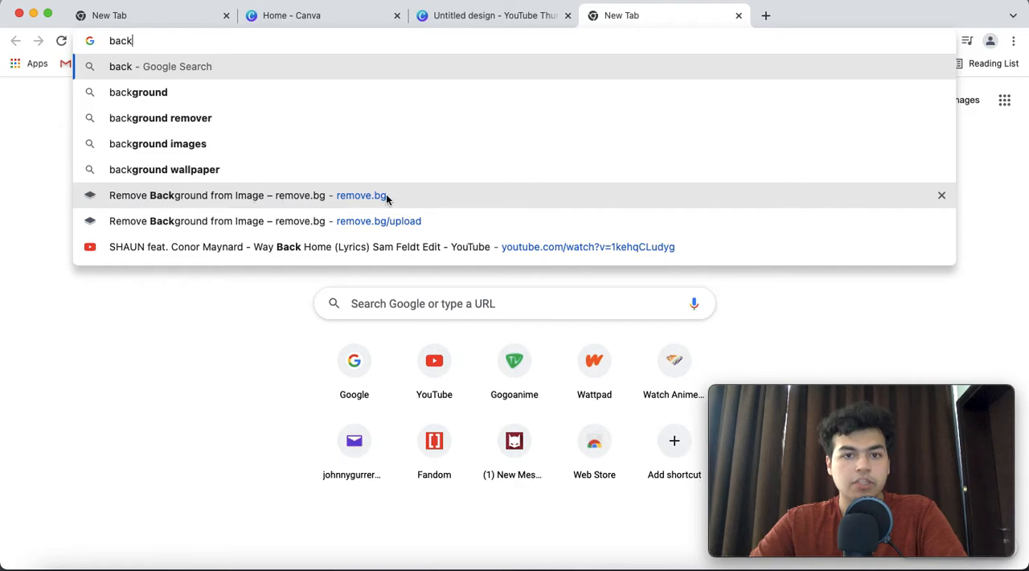
{"action": "left_click", "coordinate": [259, 196]}
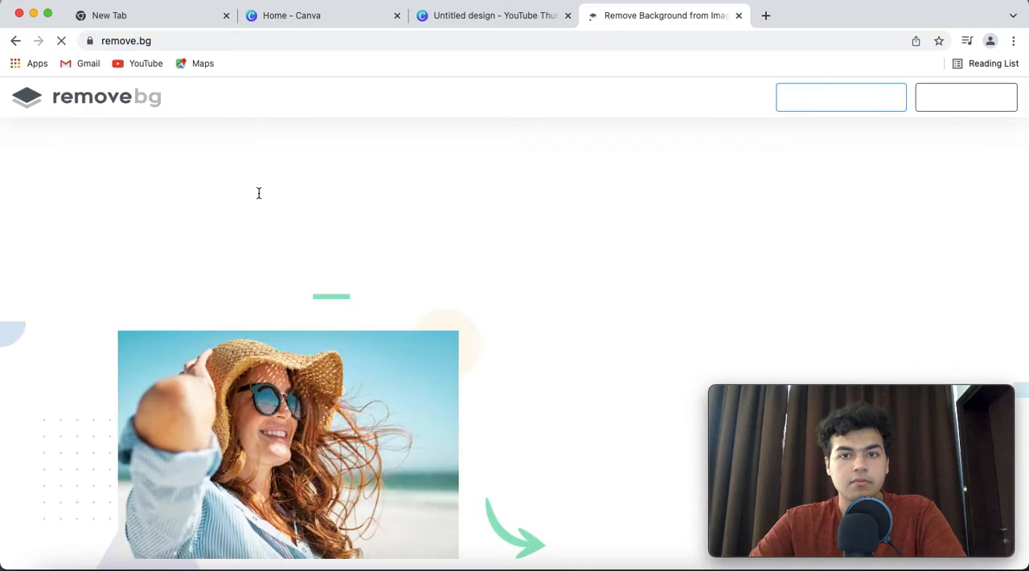
{"action": "scroll", "coordinate": [448, 211], "scroll_direction": "down", "scroll_amount": 3}
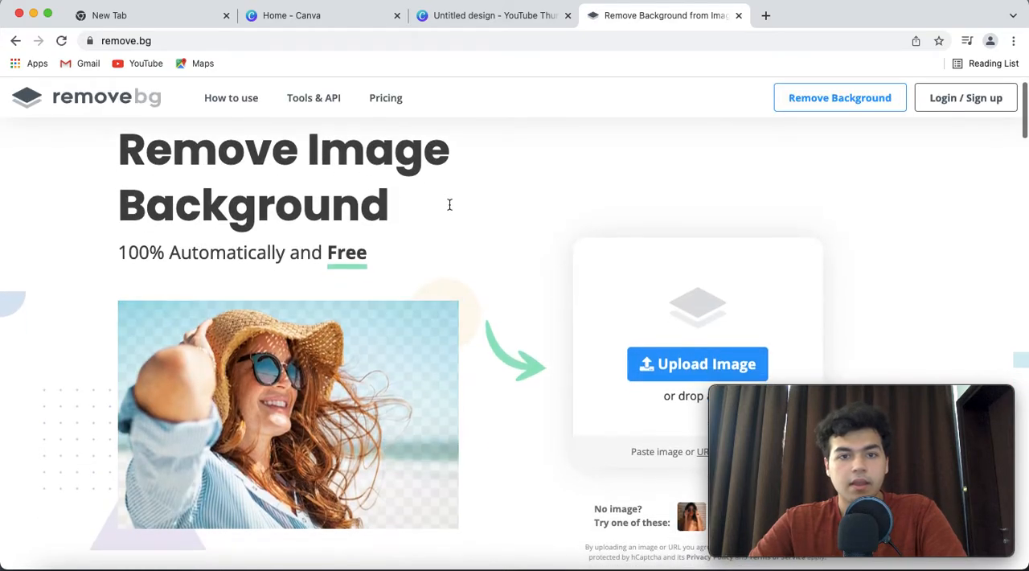
{"action": "scroll", "coordinate": [449, 202], "scroll_direction": "up", "scroll_amount": 1}
{"action": "scroll", "coordinate": [449, 209], "scroll_direction": "up", "scroll_amount": 1}
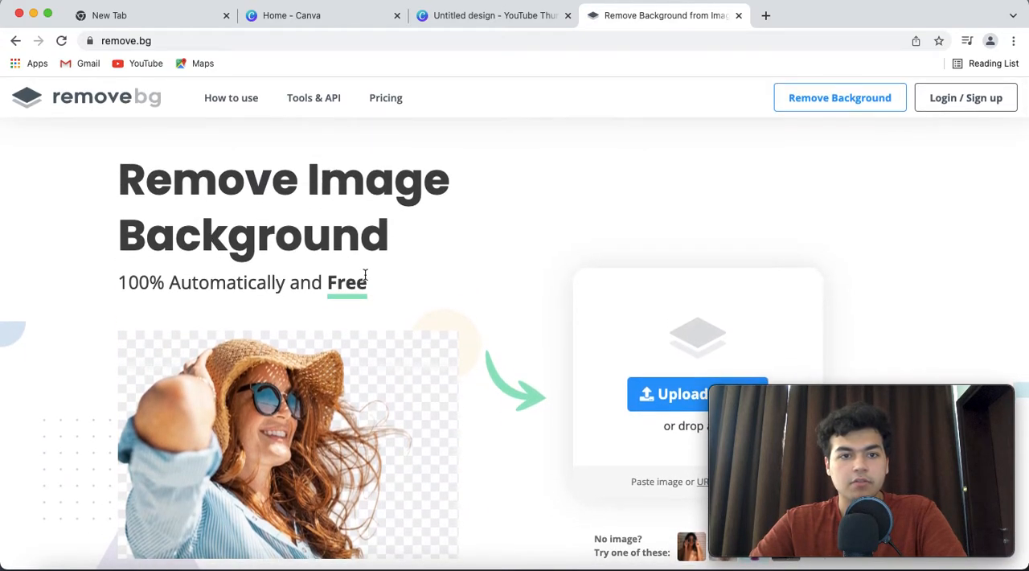
{"action": "scroll", "coordinate": [503, 276], "scroll_direction": "down", "scroll_amount": 2}
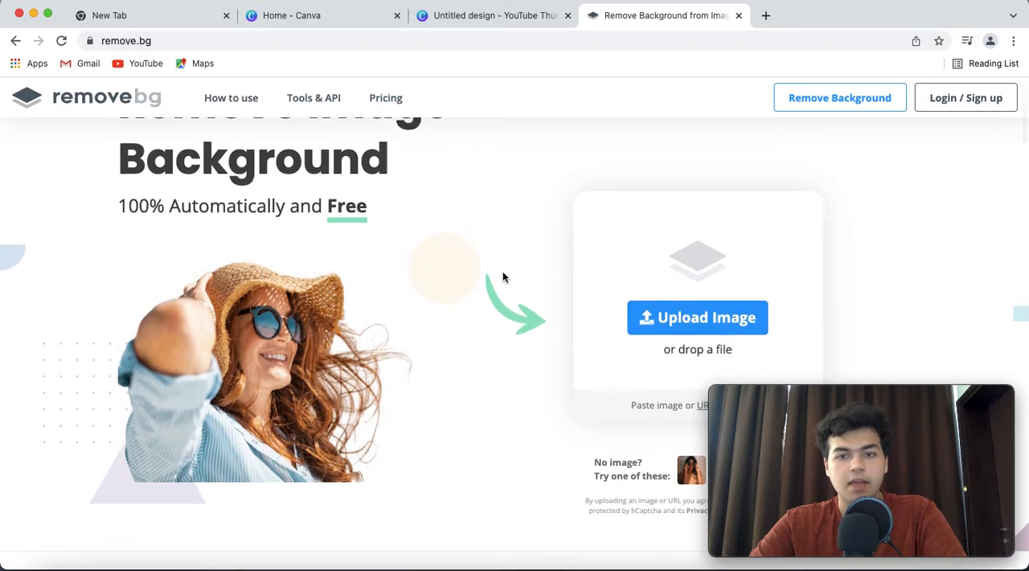
{"action": "scroll", "coordinate": [503, 276], "scroll_direction": "down", "scroll_amount": 2}
{"action": "left_click", "coordinate": [693, 252]}
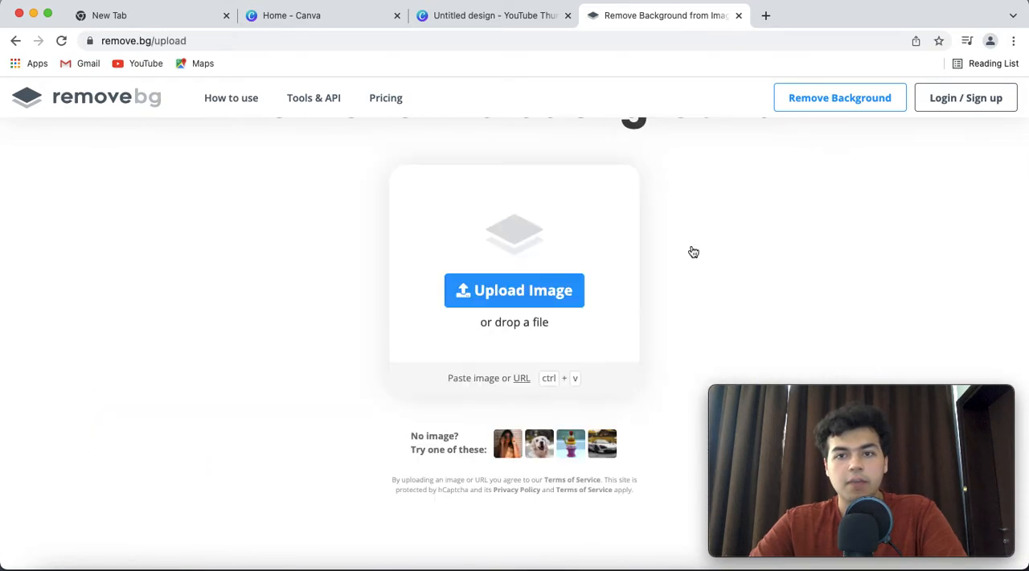
Remove the background of the hat logo "Screenshot 2022-02-23 at 2.34.51 PM" from the Desktop's Affiliate Marketing folder and download the result
{"action": "left_click", "coordinate": [493, 290]}
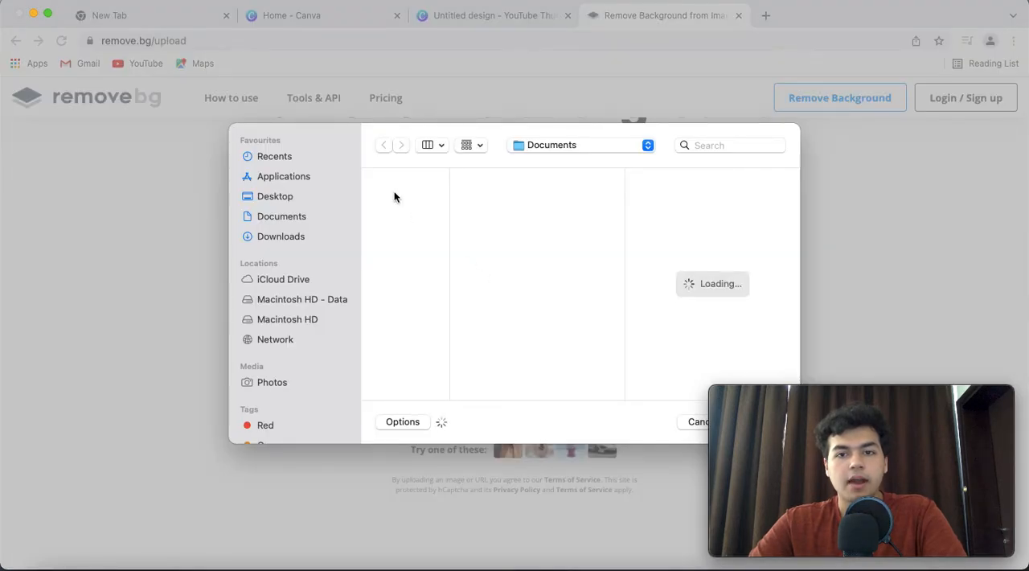
{"action": "left_click", "coordinate": [289, 177]}
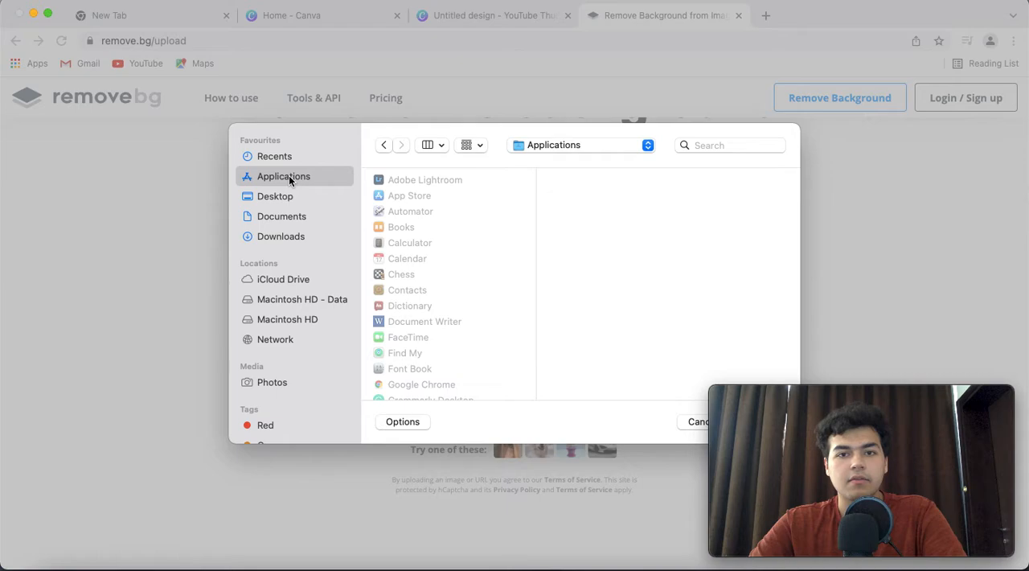
{"action": "left_click", "coordinate": [280, 220]}
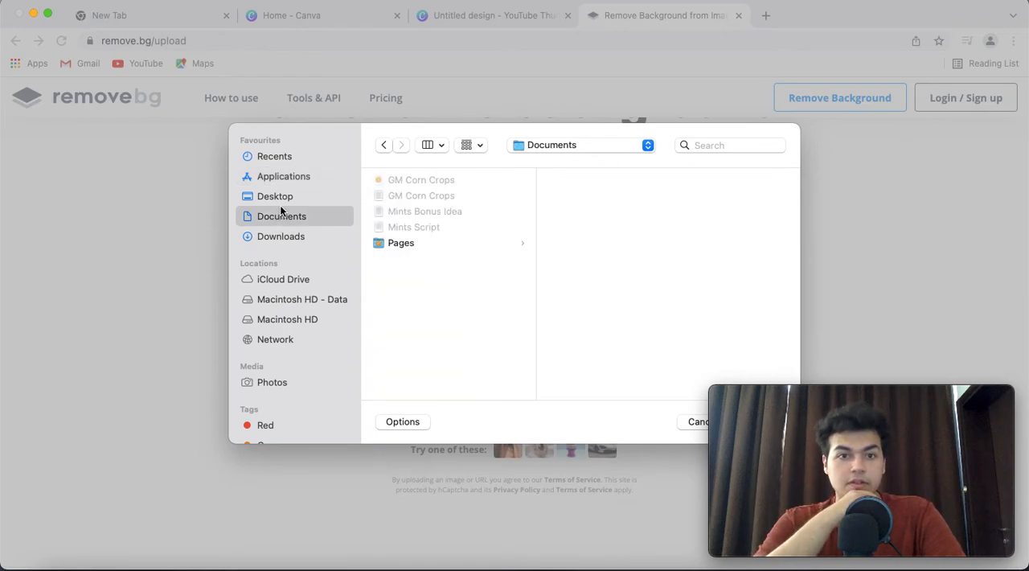
{"action": "left_click", "coordinate": [280, 199]}
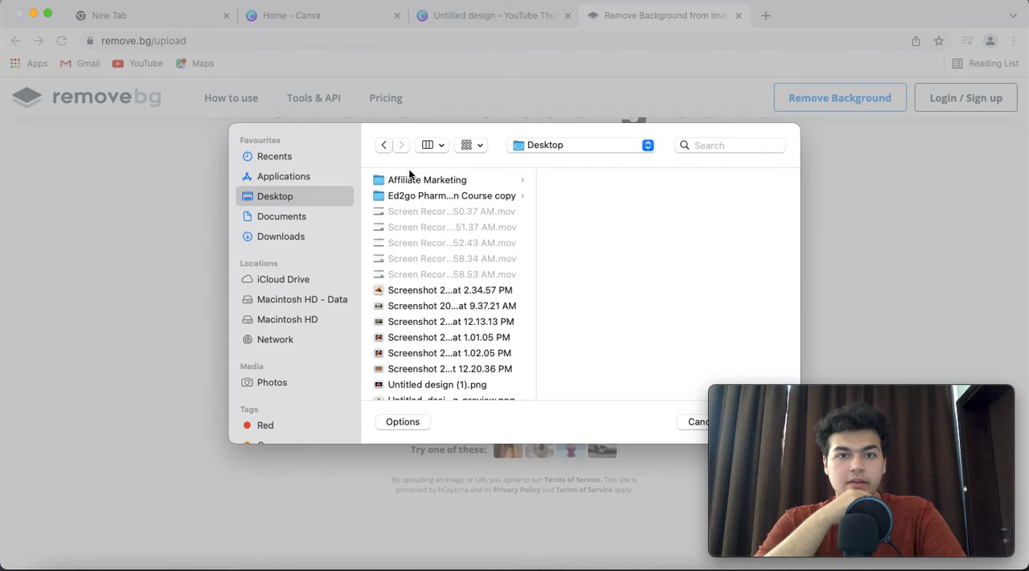
{"action": "left_click", "coordinate": [442, 181]}
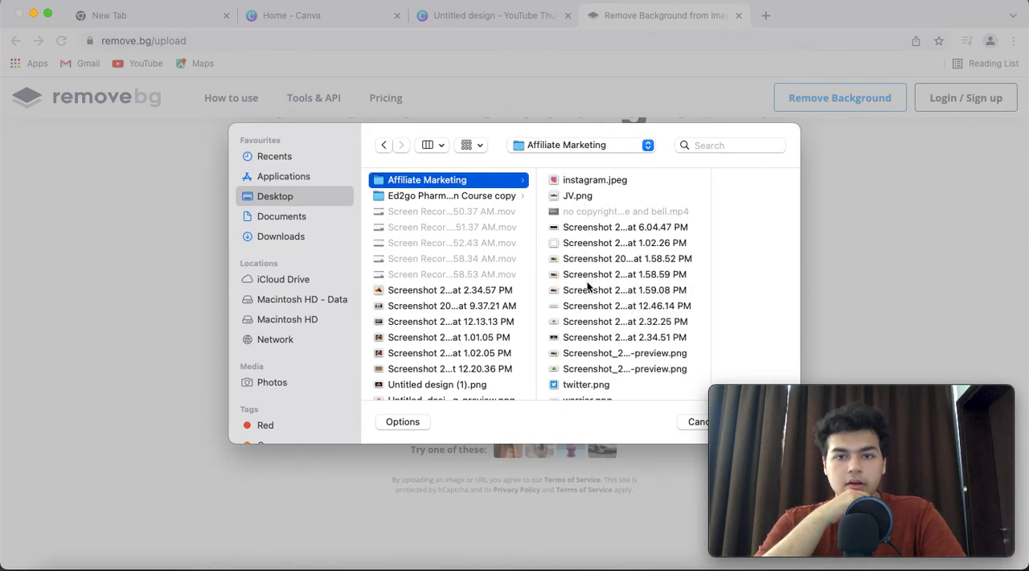
{"action": "left_click", "coordinate": [590, 338]}
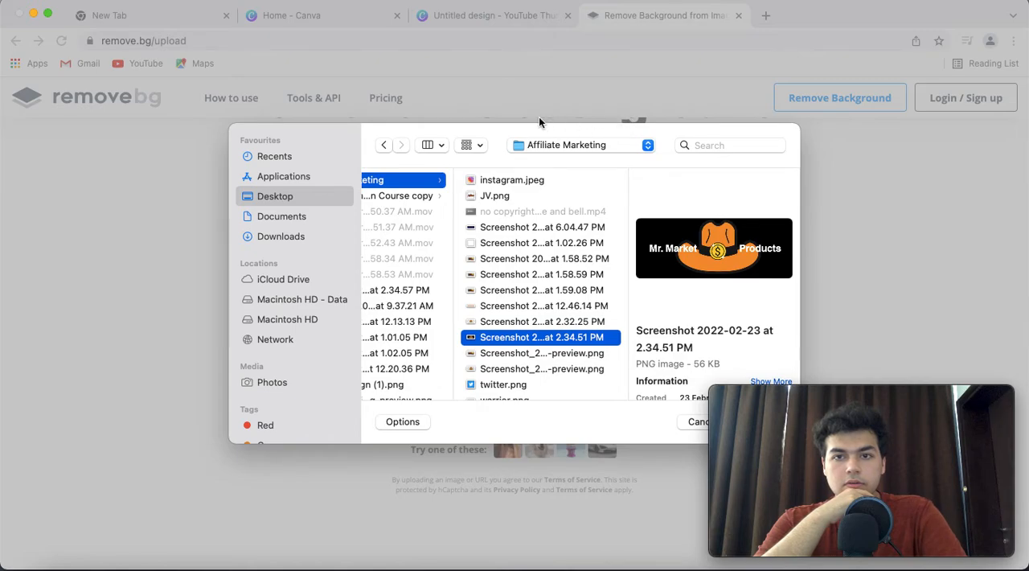
{"action": "double_click", "coordinate": [493, 339]}
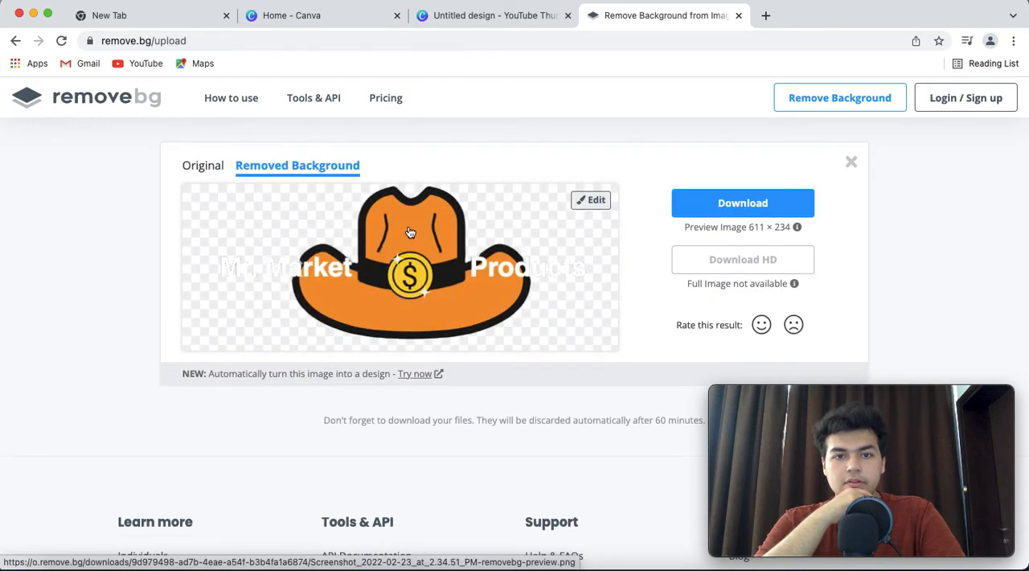
{"action": "left_click", "coordinate": [685, 207]}
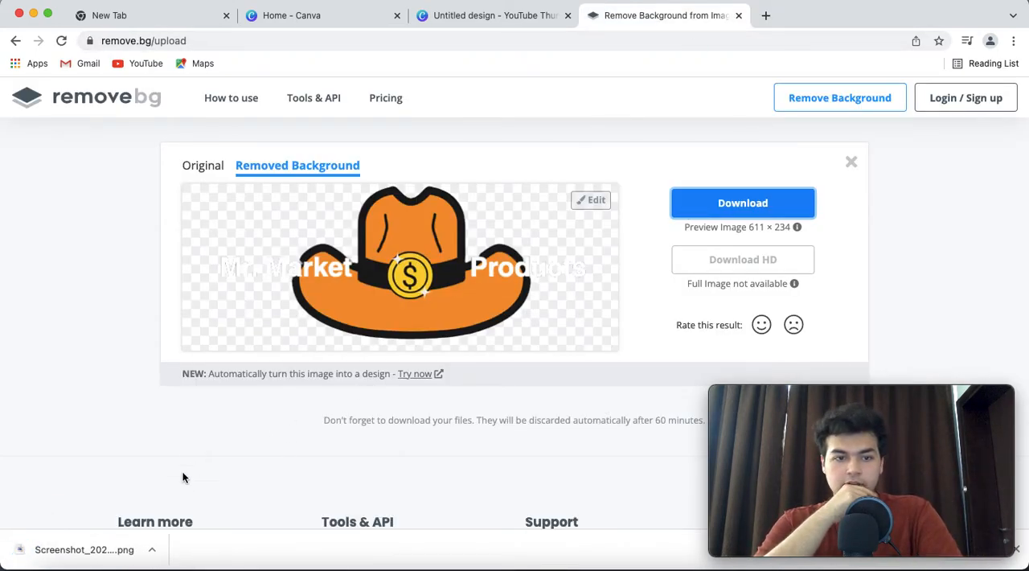
{"action": "left_click", "coordinate": [739, 17]}
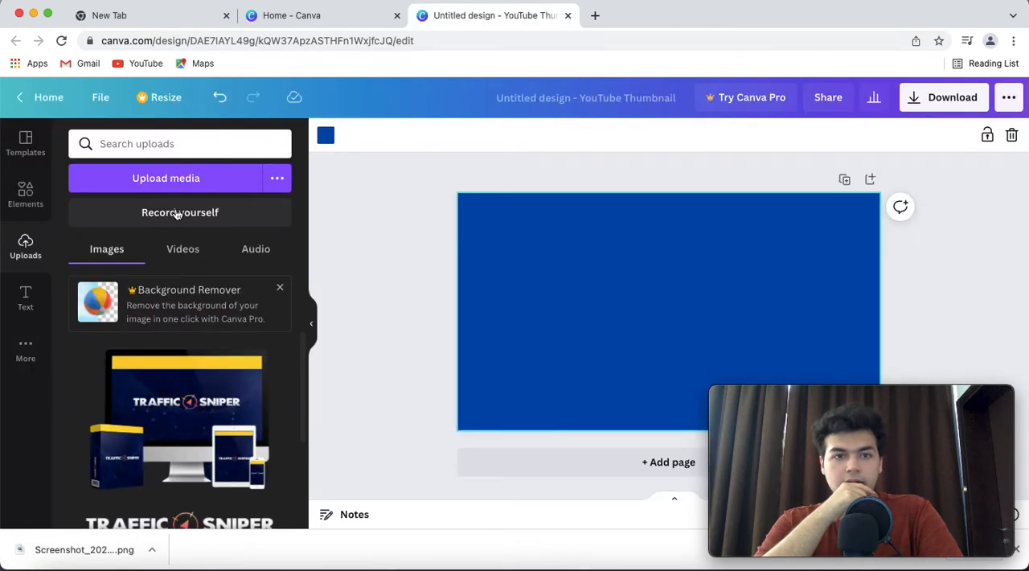
In Canva, upload Screenshot_2022-02-23_at_2.34.51_PM-removebg-preview.png from Downloads and place it on the lower-left part of the blue page
{"action": "left_click", "coordinate": [184, 183]}
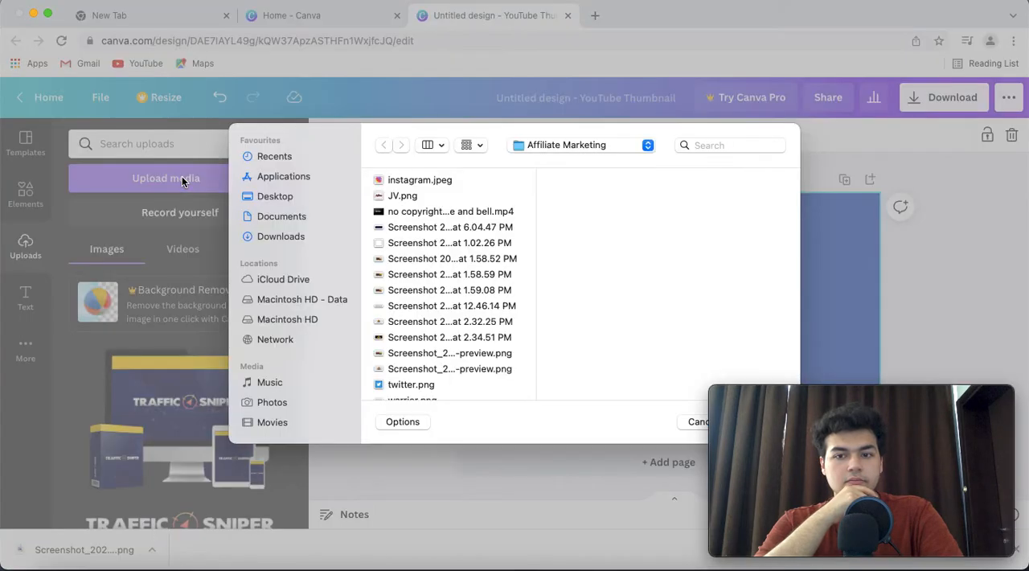
{"action": "left_click", "coordinate": [295, 237]}
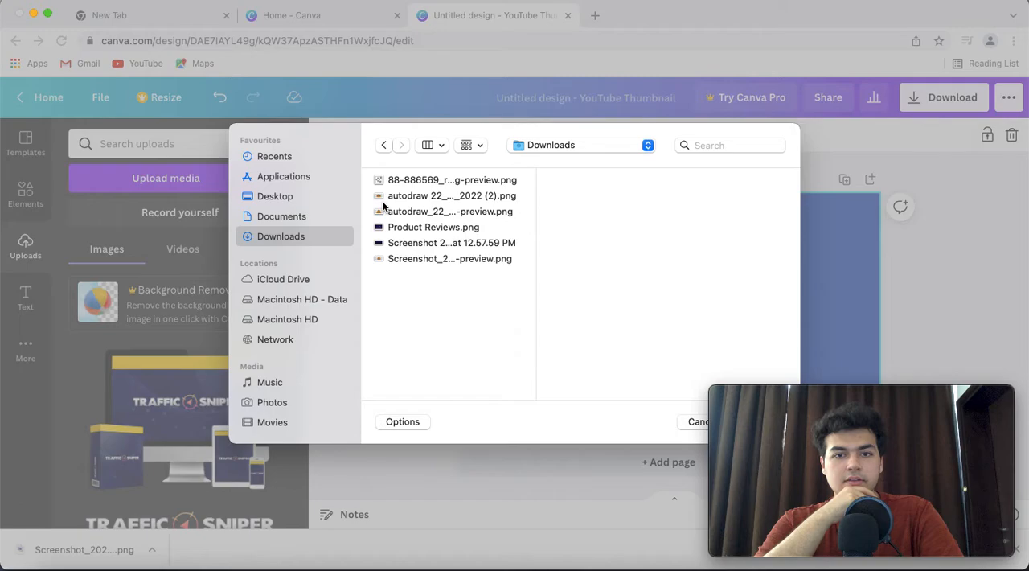
{"action": "left_click", "coordinate": [414, 259]}
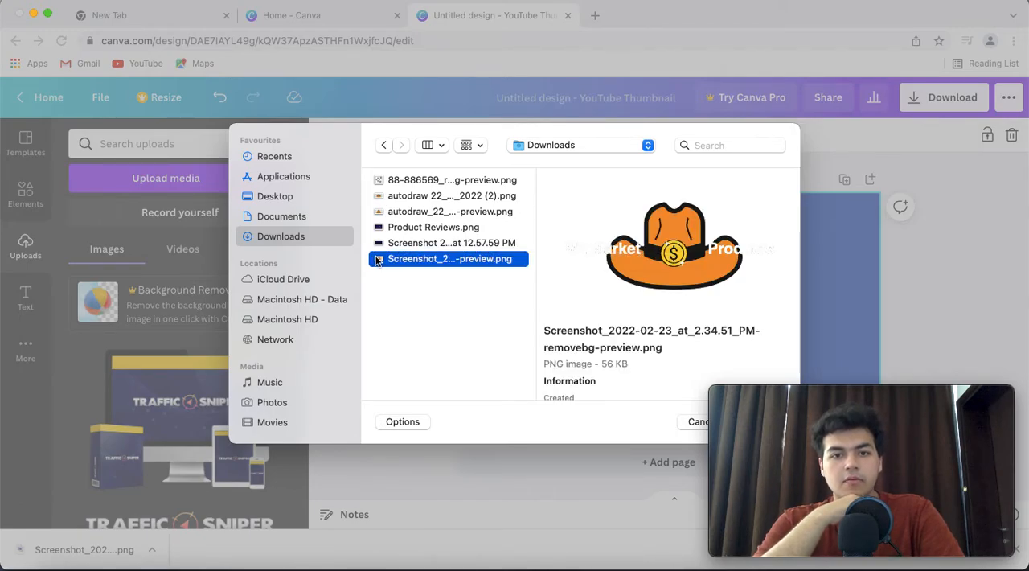
{"action": "double_click", "coordinate": [375, 258]}
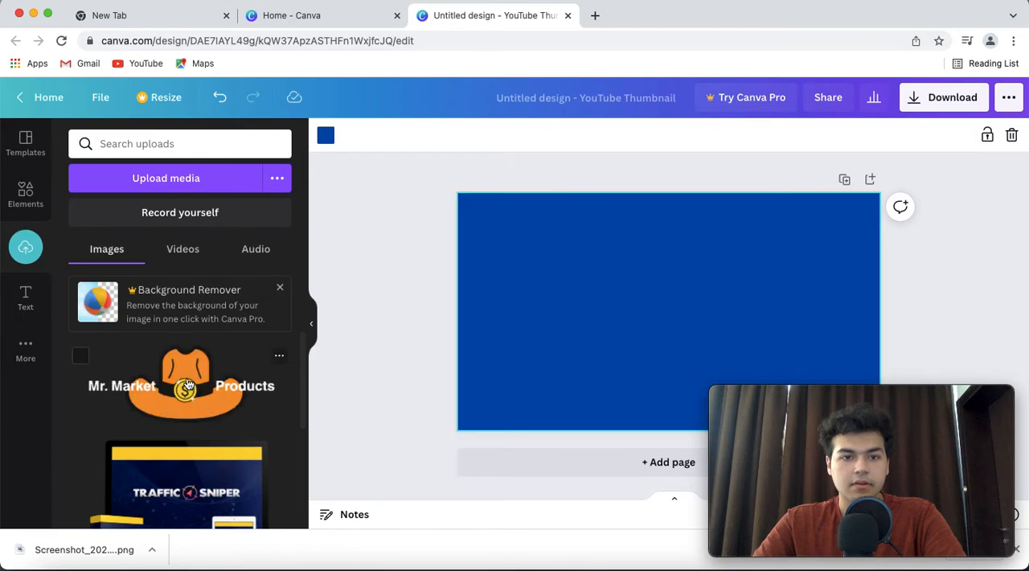
{"action": "left_click_drag", "start_coordinate": [334, 376], "coordinate": [593, 357]}
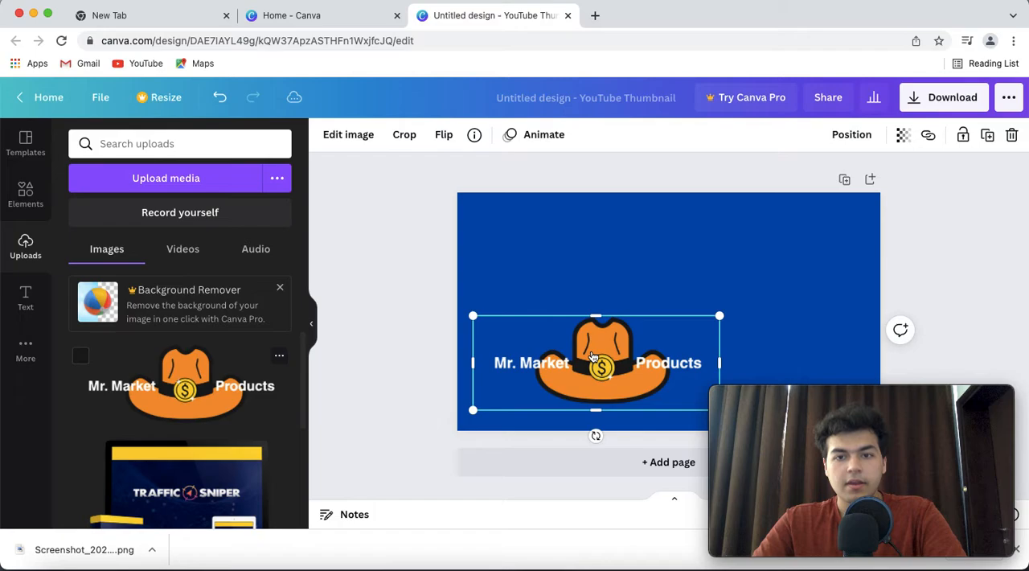
{"action": "left_click", "coordinate": [473, 282]}
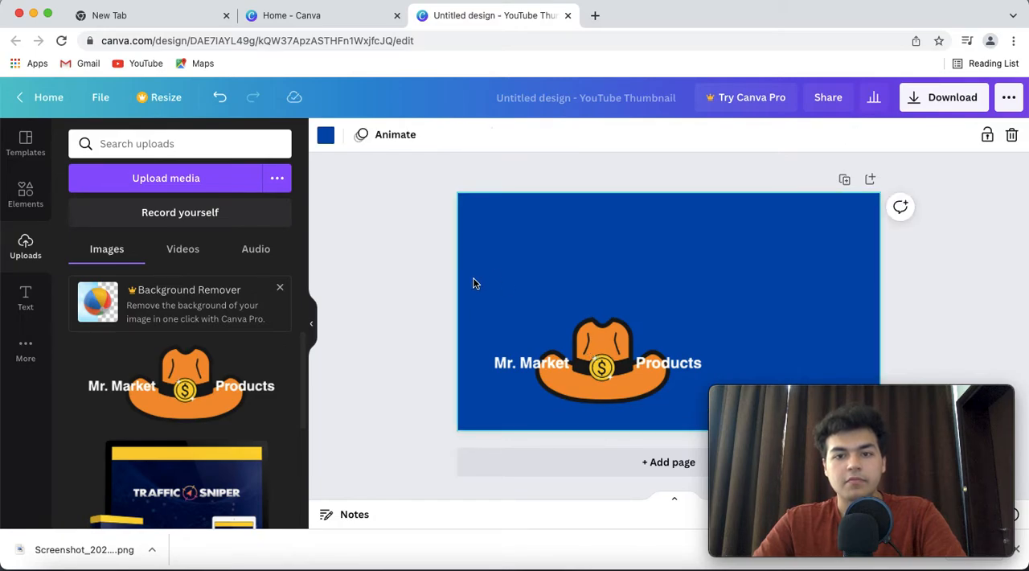
Shrink the hat logo slightly and move it near the middle of the blue page
{"action": "left_click", "coordinate": [585, 336]}
{"action": "left_click_drag", "start_coordinate": [585, 336], "coordinate": [702, 315]}
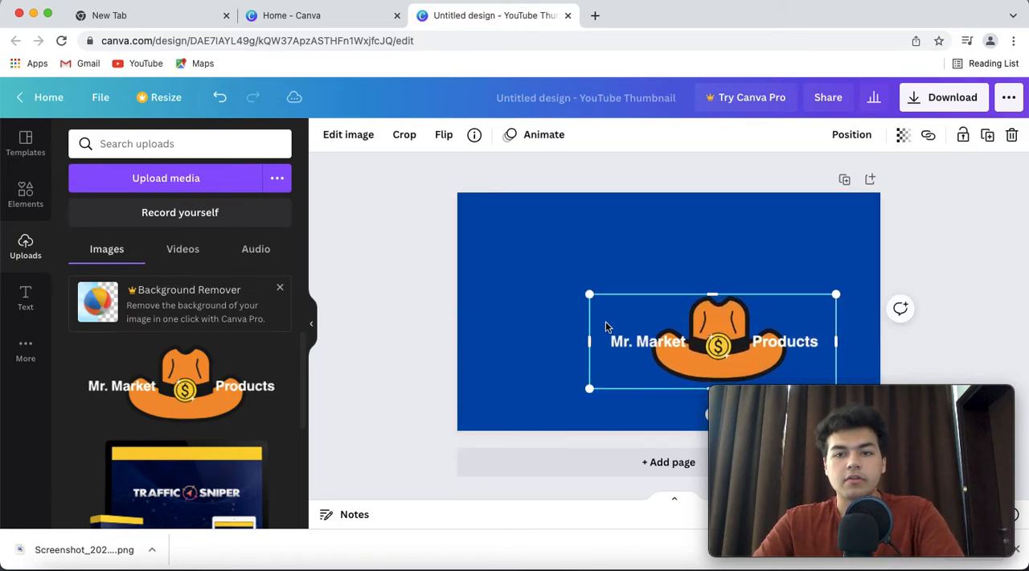
{"action": "left_click_drag", "start_coordinate": [590, 299], "coordinate": [607, 343]}
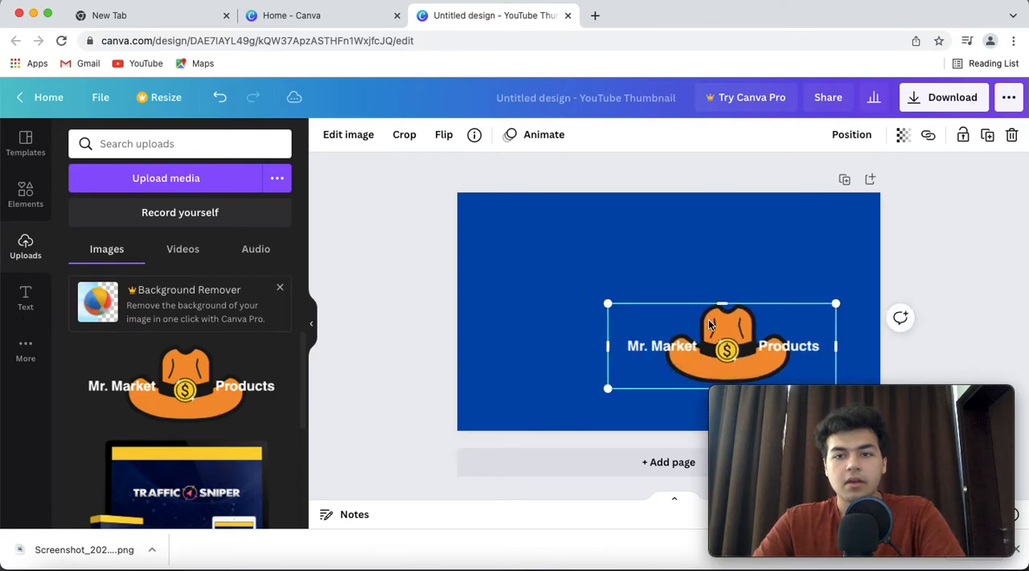
{"action": "left_click_drag", "start_coordinate": [698, 314], "coordinate": [624, 280]}
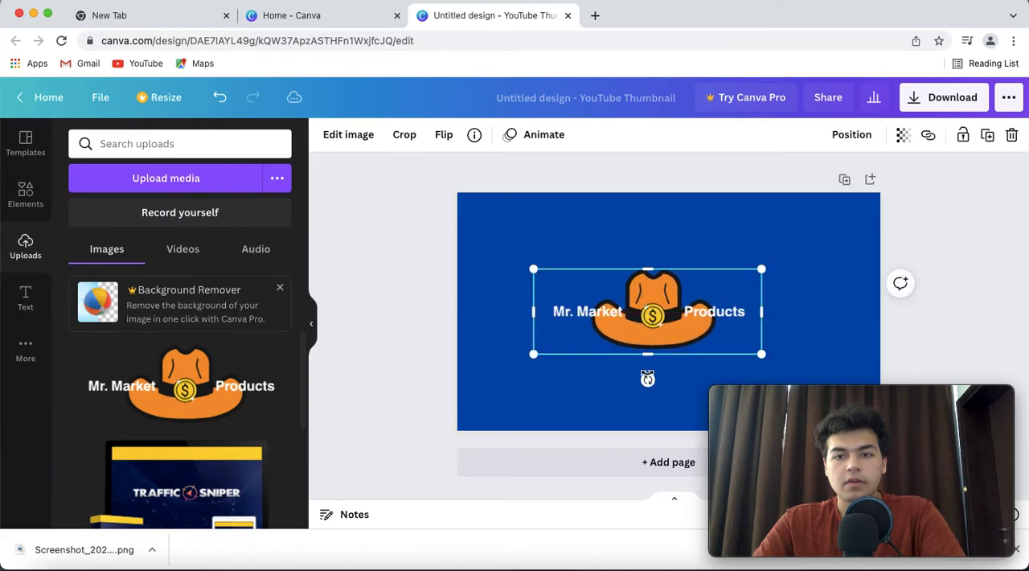
Tilt the hat logo counterclockwise and move it to the lower-right corner of the page
{"action": "mouse_move", "coordinate": [648, 379]}
{"action": "left_mouse_down"}
{"action": "mouse_move", "coordinate": [662, 376]}
{"action": "mouse_move", "coordinate": [643, 370]}
{"action": "left_mouse_up"}
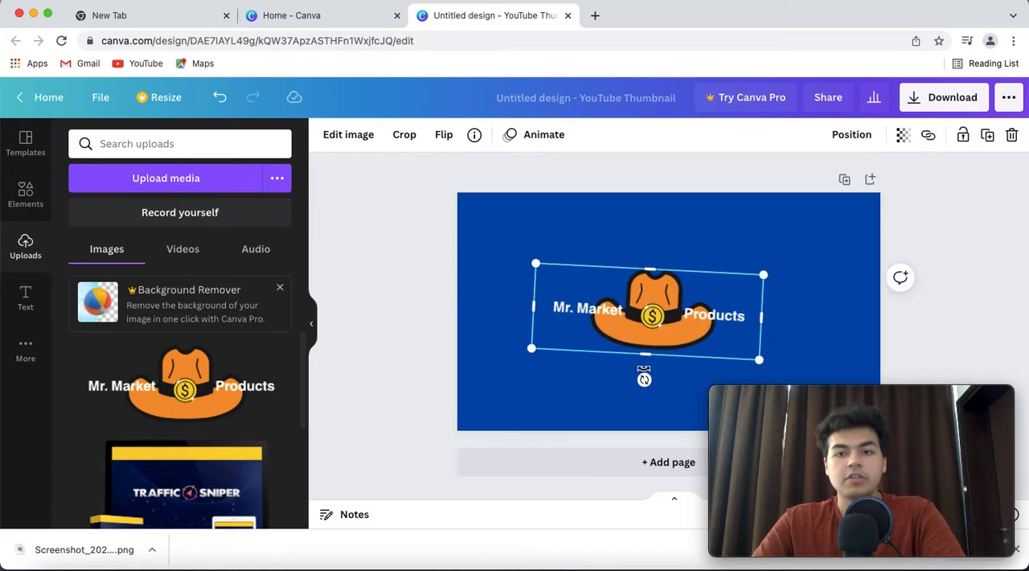
{"action": "left_click_drag", "start_coordinate": [644, 379], "coordinate": [659, 376]}
{"action": "left_click_drag", "start_coordinate": [659, 335], "coordinate": [764, 378]}
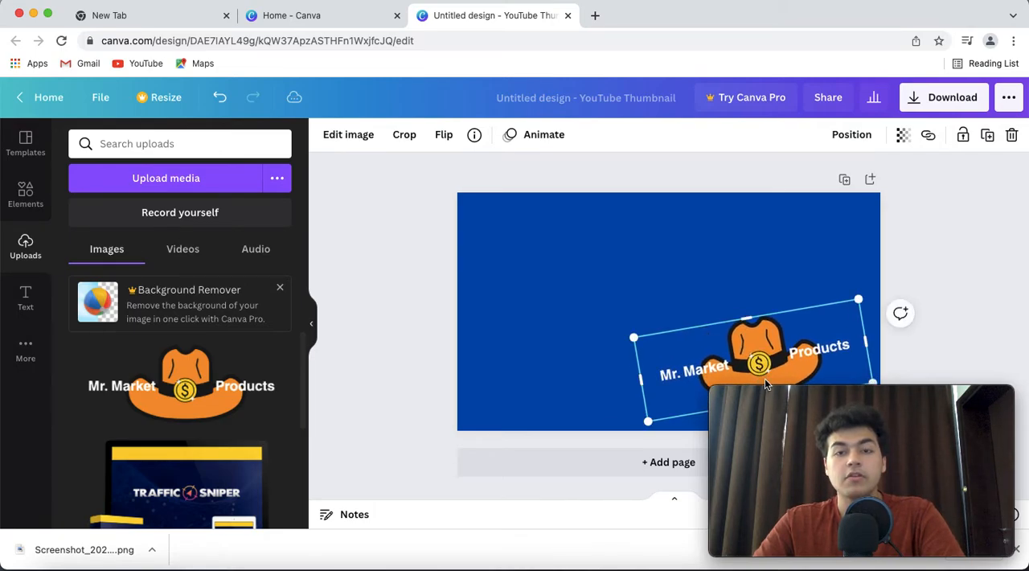
{"action": "left_click", "coordinate": [406, 289]}
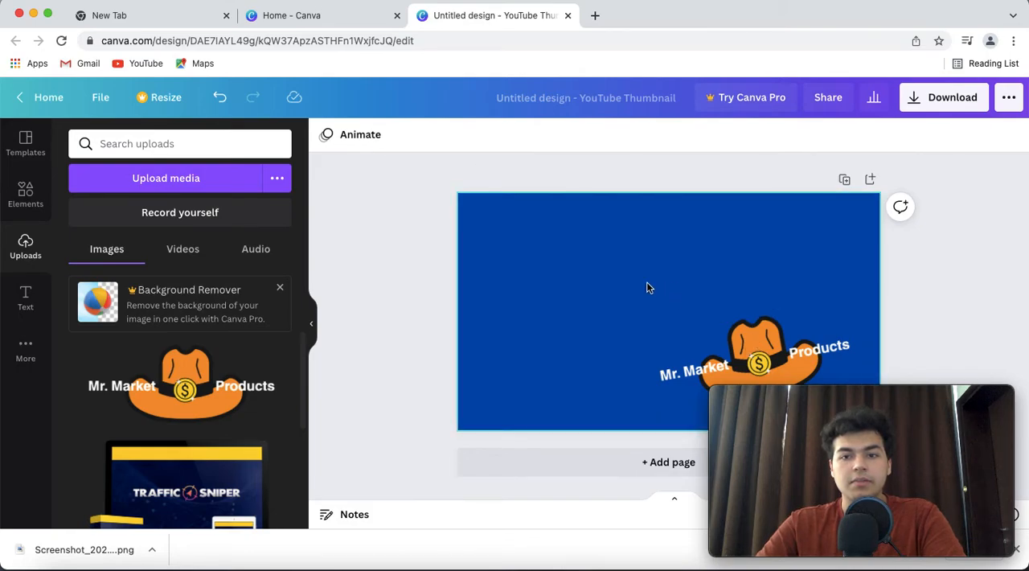
Browse the text styles and font combinations available for the thumbnail
{"action": "scroll", "coordinate": [167, 360], "scroll_direction": "down", "scroll_amount": 1}
{"action": "scroll", "coordinate": [166, 359], "scroll_direction": "up", "scroll_amount": 1}
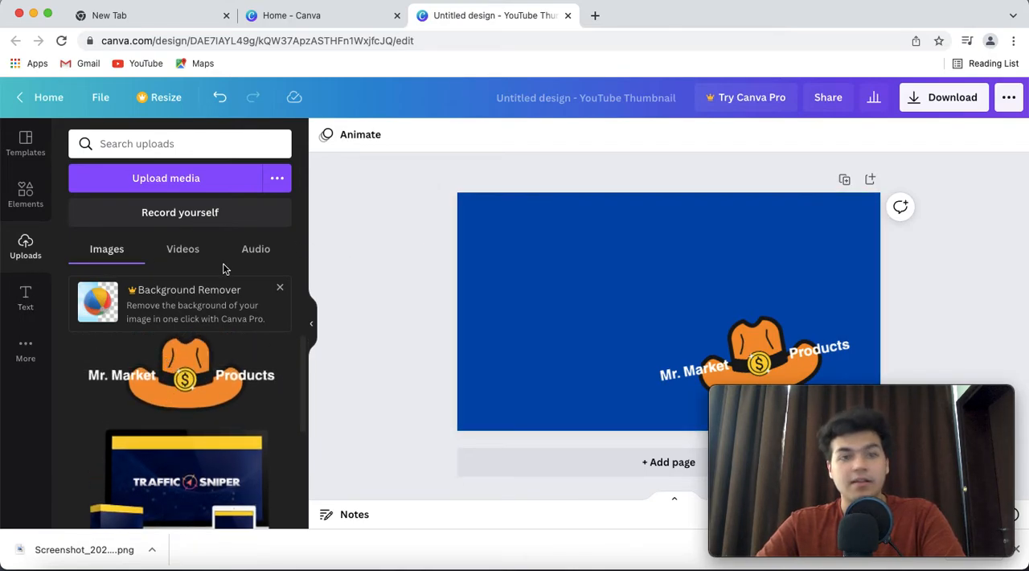
{"action": "left_click", "coordinate": [25, 295]}
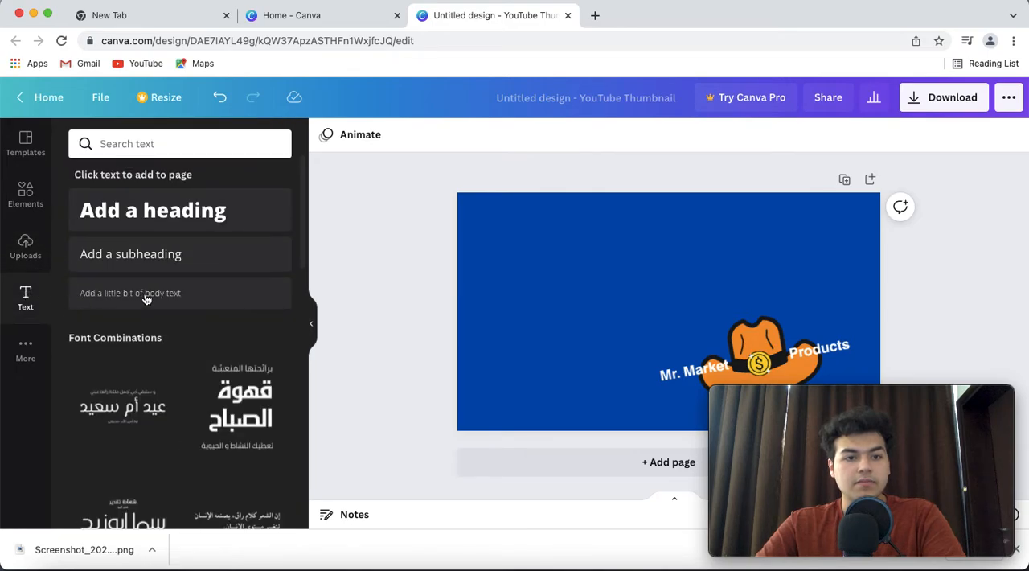
{"action": "scroll", "coordinate": [179, 352], "scroll_direction": "down", "scroll_amount": 3}
{"action": "scroll", "coordinate": [179, 351], "scroll_direction": "down", "scroll_amount": 5}
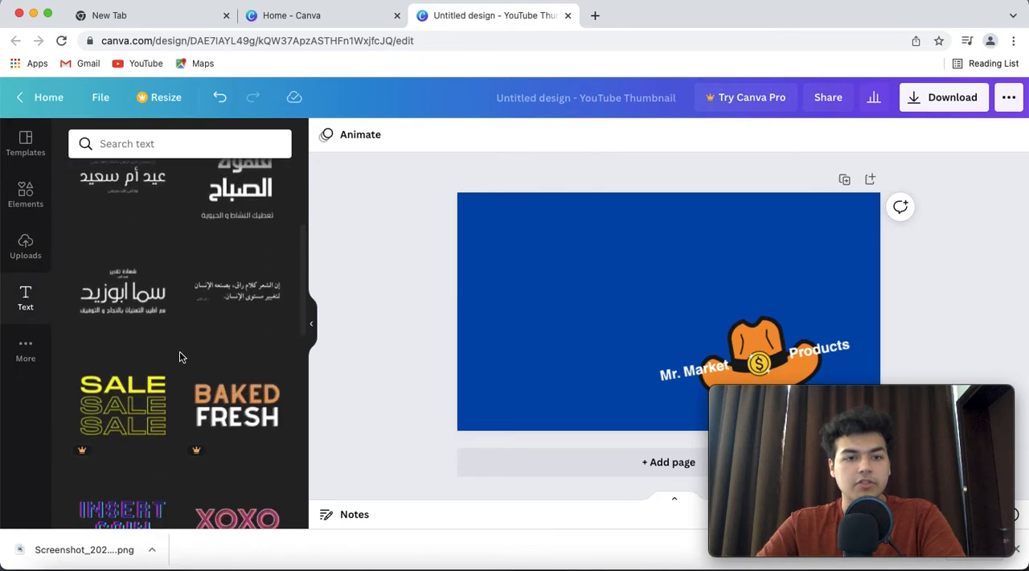
{"action": "scroll", "coordinate": [179, 352], "scroll_direction": "up", "scroll_amount": 3}
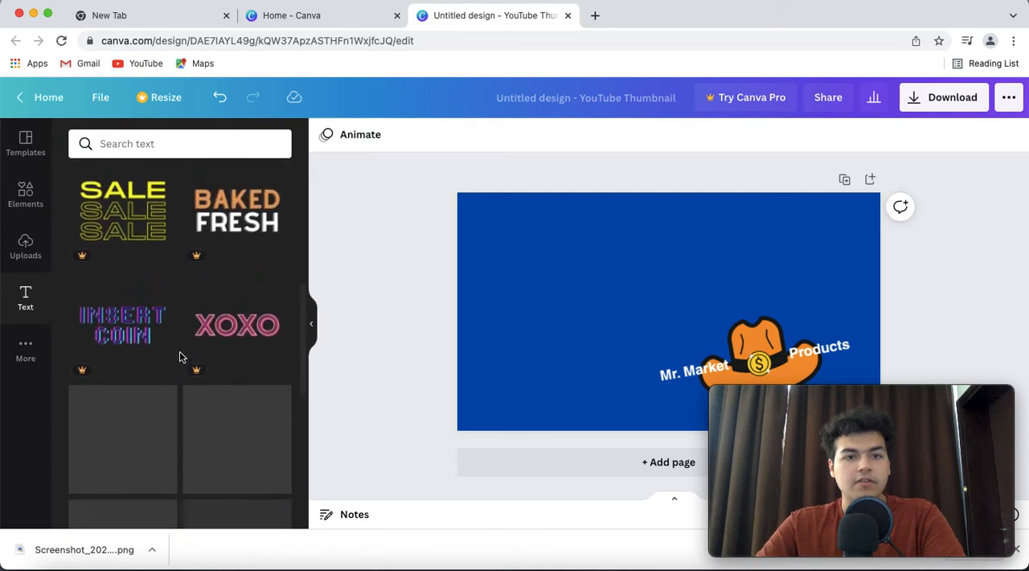
{"action": "scroll", "coordinate": [178, 357], "scroll_direction": "down", "scroll_amount": 5}
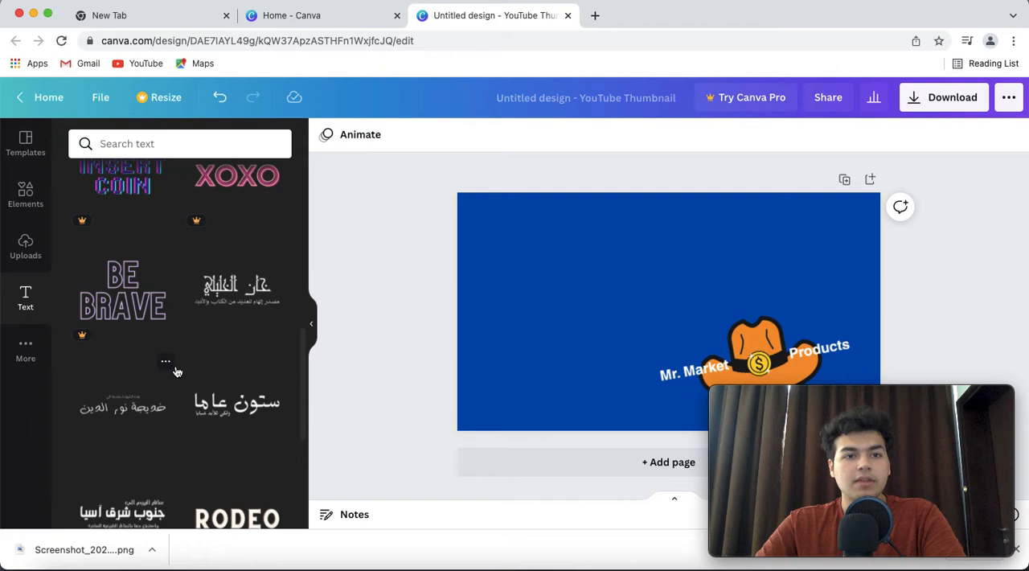
{"action": "scroll", "coordinate": [177, 372], "scroll_direction": "down", "scroll_amount": 2}
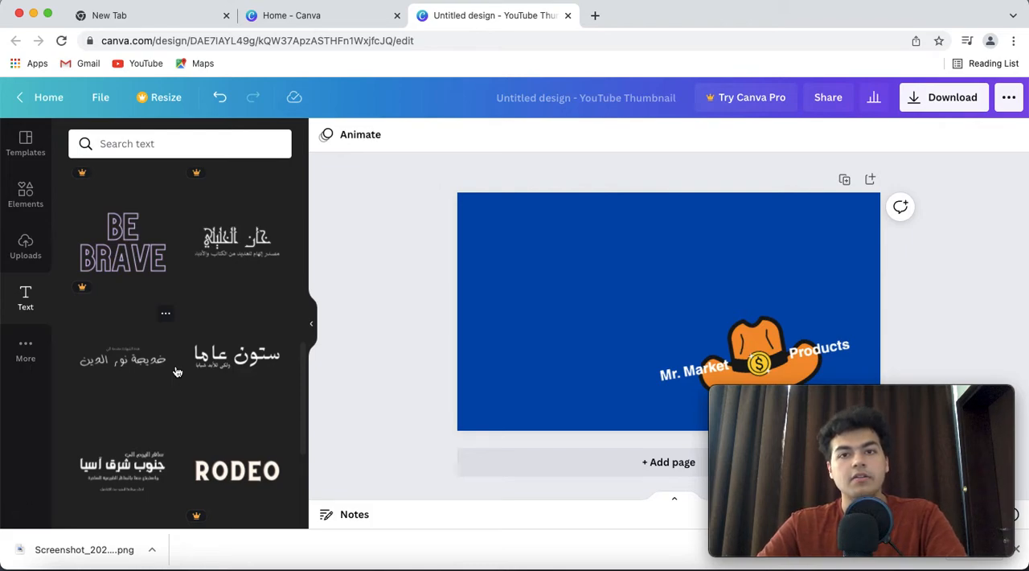
{"action": "scroll", "coordinate": [178, 379], "scroll_direction": "down", "scroll_amount": 6}
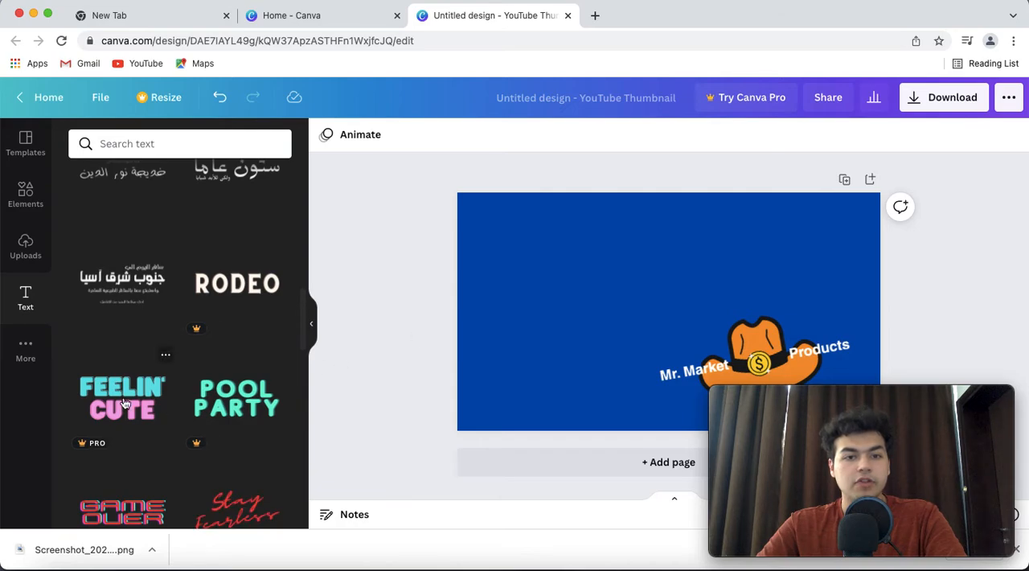
{"action": "scroll", "coordinate": [125, 402], "scroll_direction": "down", "scroll_amount": 3}
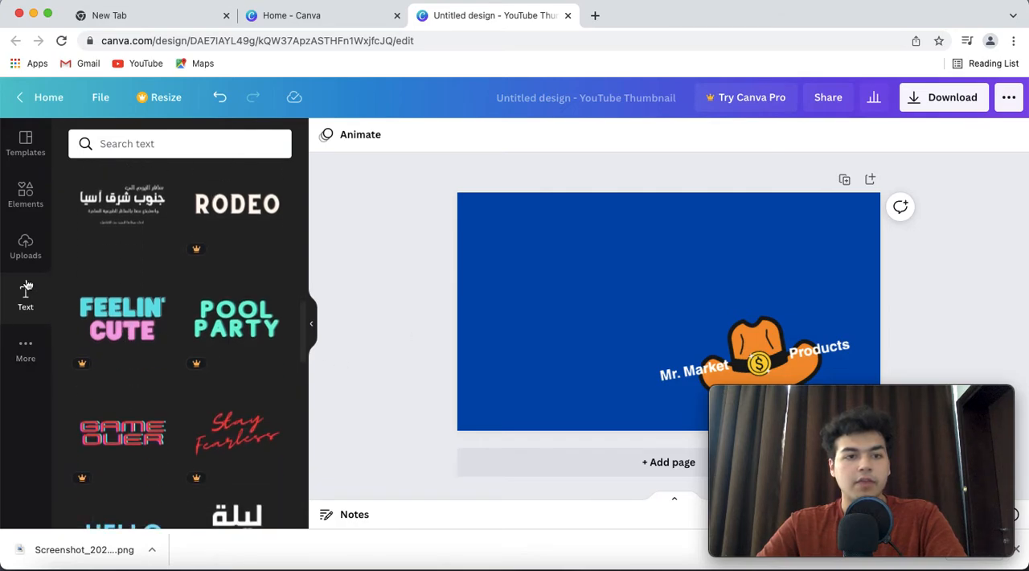
{"action": "scroll", "coordinate": [175, 270], "scroll_direction": "down", "scroll_amount": 10}
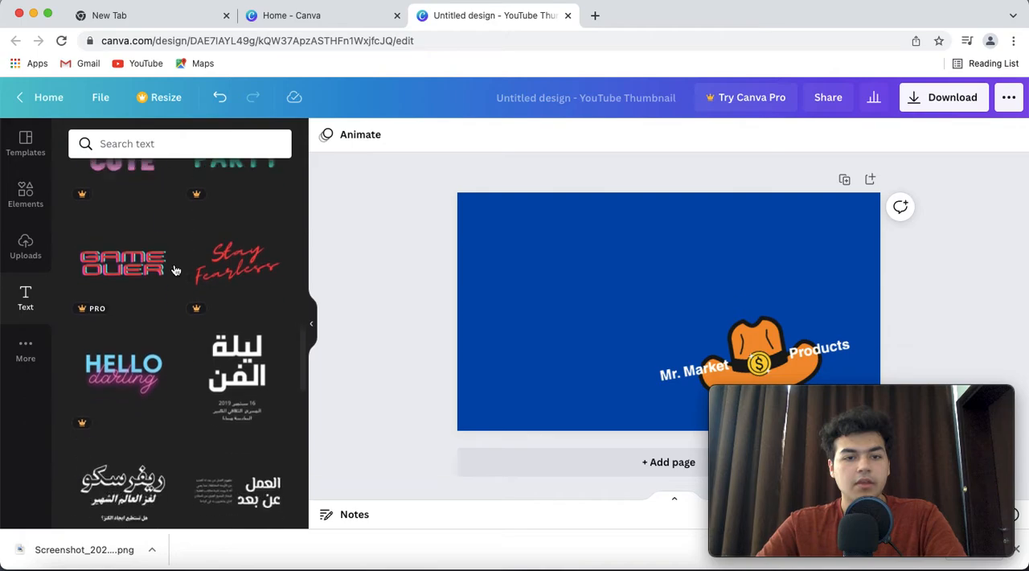
{"action": "scroll", "coordinate": [176, 271], "scroll_direction": "down", "scroll_amount": 8}
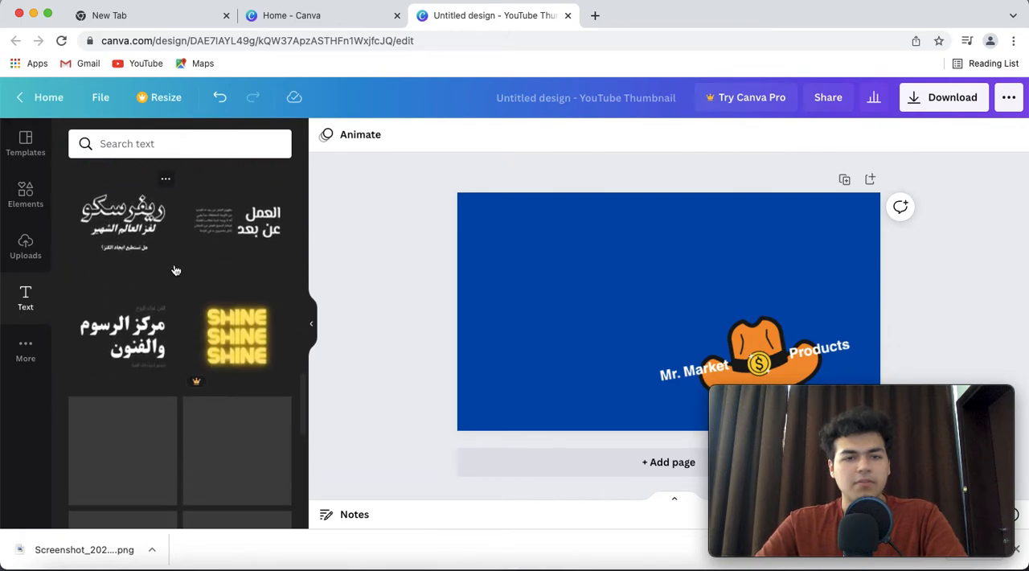
{"action": "scroll", "coordinate": [174, 270], "scroll_direction": "up", "scroll_amount": 20}
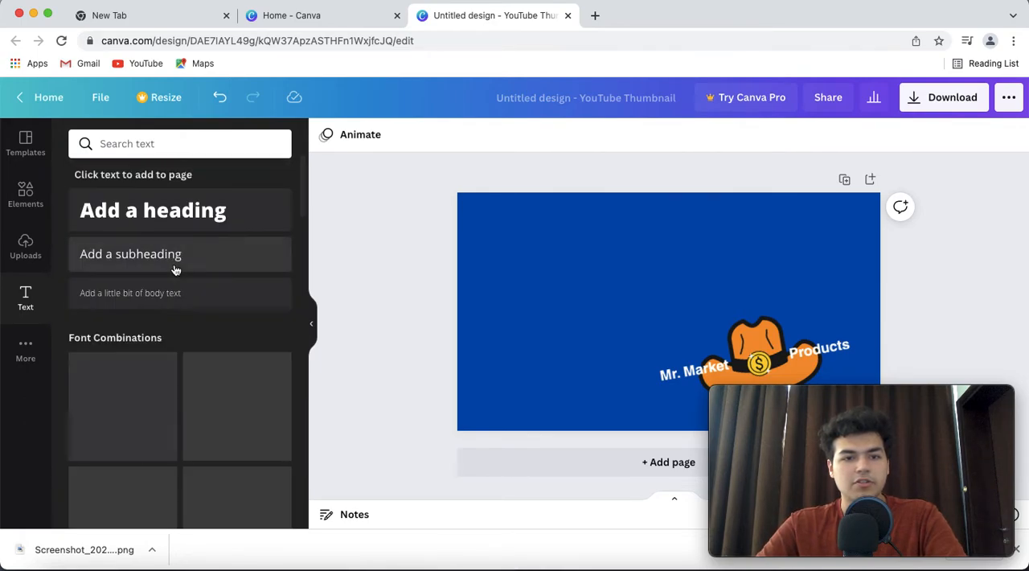
Add a heading to the upper part of the blue page, tilted counterclockwise and enlarged to font size 80.6
{"action": "left_click", "coordinate": [145, 218]}
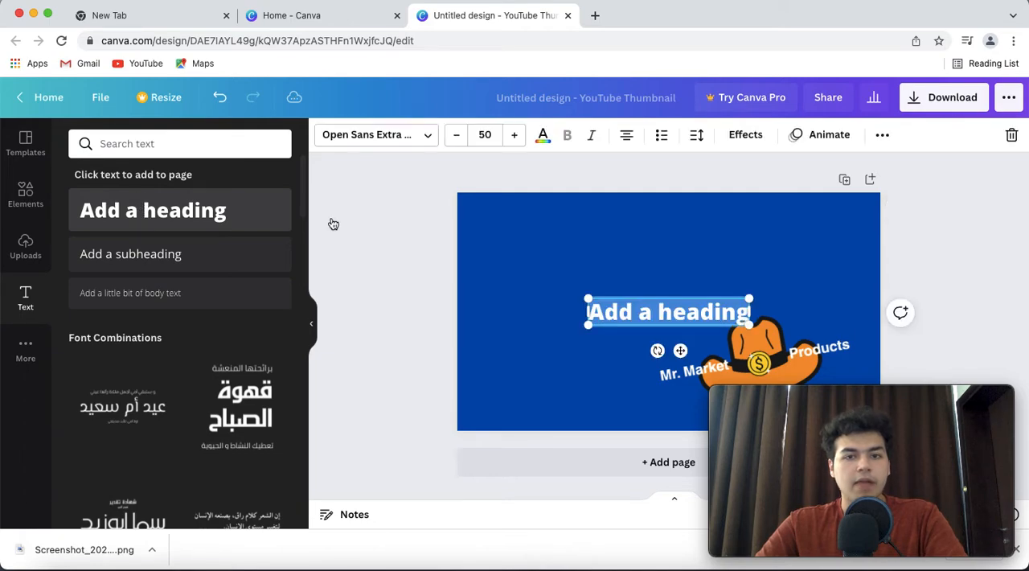
{"action": "left_click", "coordinate": [599, 280]}
{"action": "left_click", "coordinate": [623, 313]}
{"action": "left_click_drag", "start_coordinate": [623, 314], "coordinate": [547, 233]}
{"action": "left_click_drag", "start_coordinate": [582, 267], "coordinate": [597, 272]}
{"action": "left_click_drag", "start_coordinate": [605, 233], "coordinate": [607, 254]}
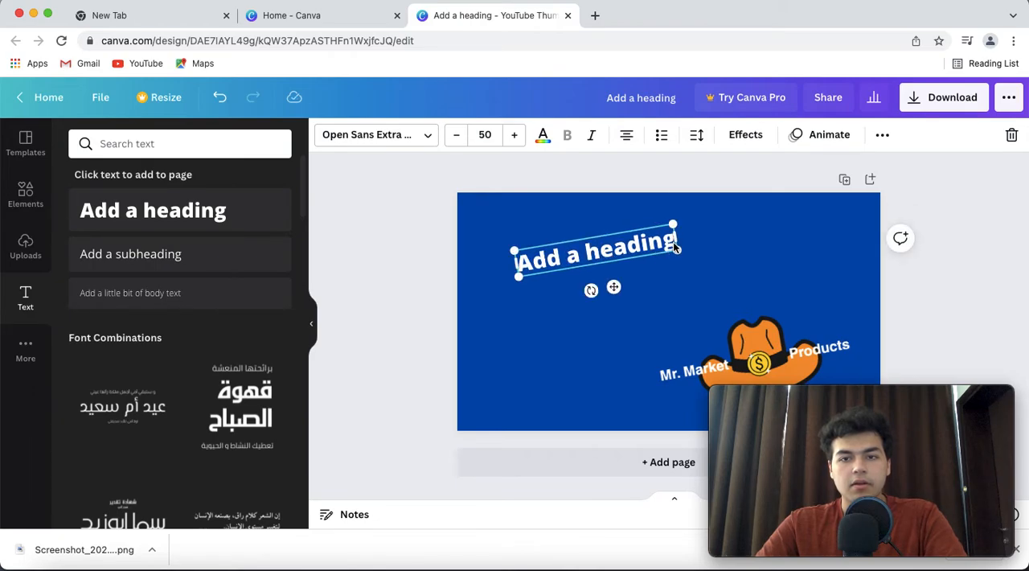
{"action": "left_click_drag", "start_coordinate": [678, 248], "coordinate": [777, 251]}
Replace the heading's placeholder text with "How to make a Awesome Thumbnail"
{"action": "double_click", "coordinate": [609, 264]}
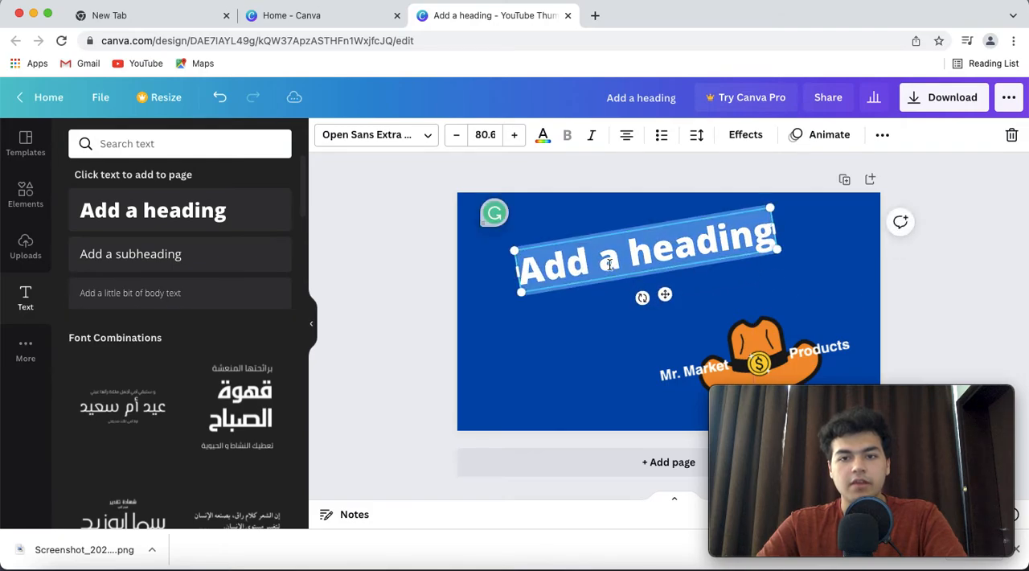
{"action": "key", "text": "BackSpace"}
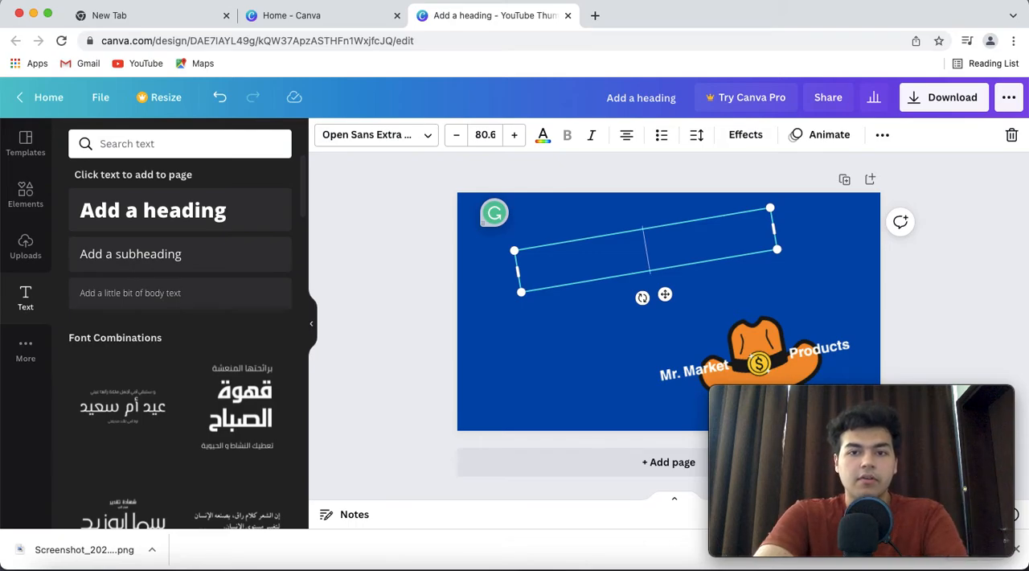
{"action": "type", "text": "How to"}
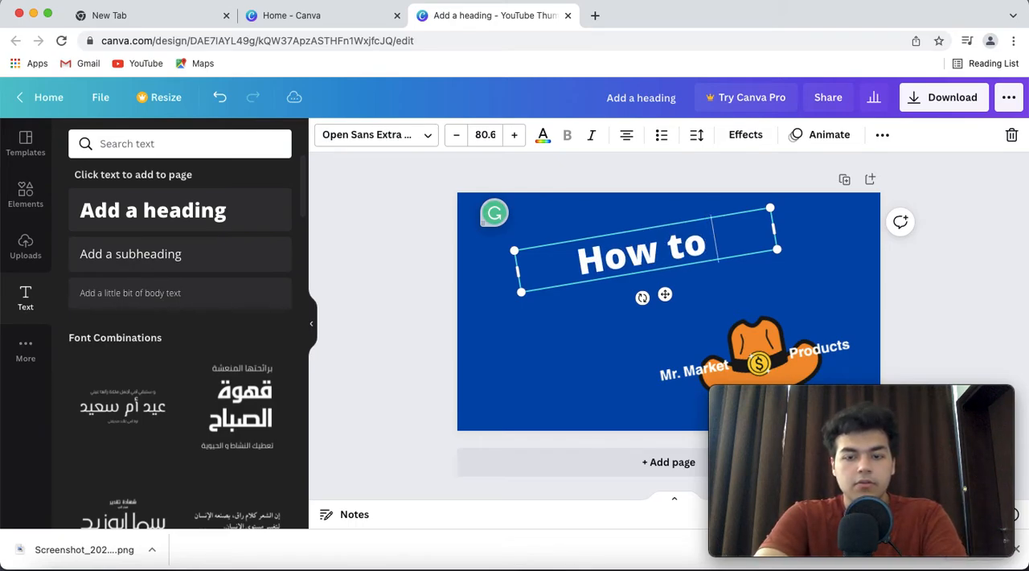
{"action": "type", "text": " make a "}
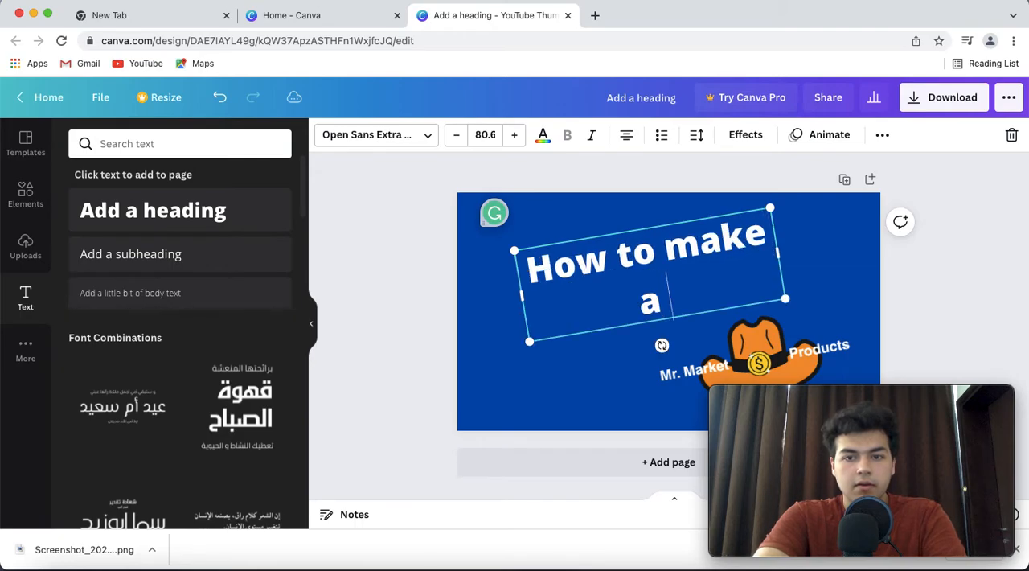
{"action": "type", "text": "Awes"}
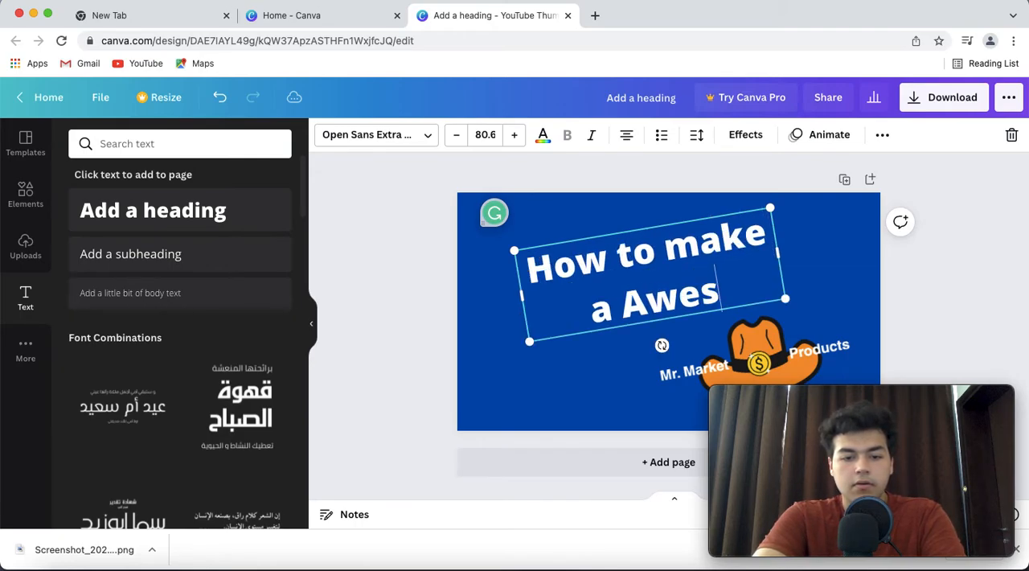
{"action": "type", "text": "ome Th"}
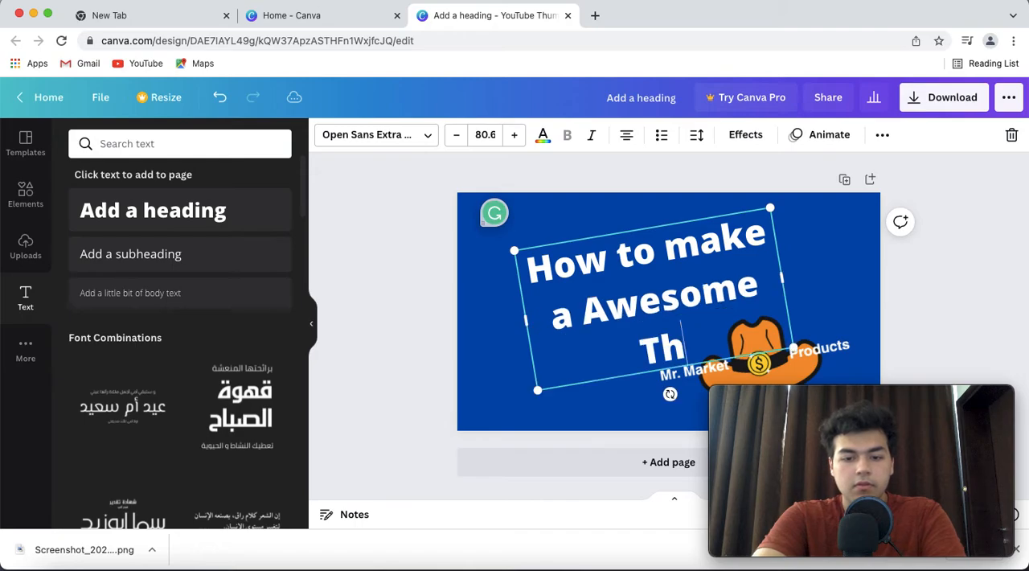
{"action": "type", "text": "umbnail"}
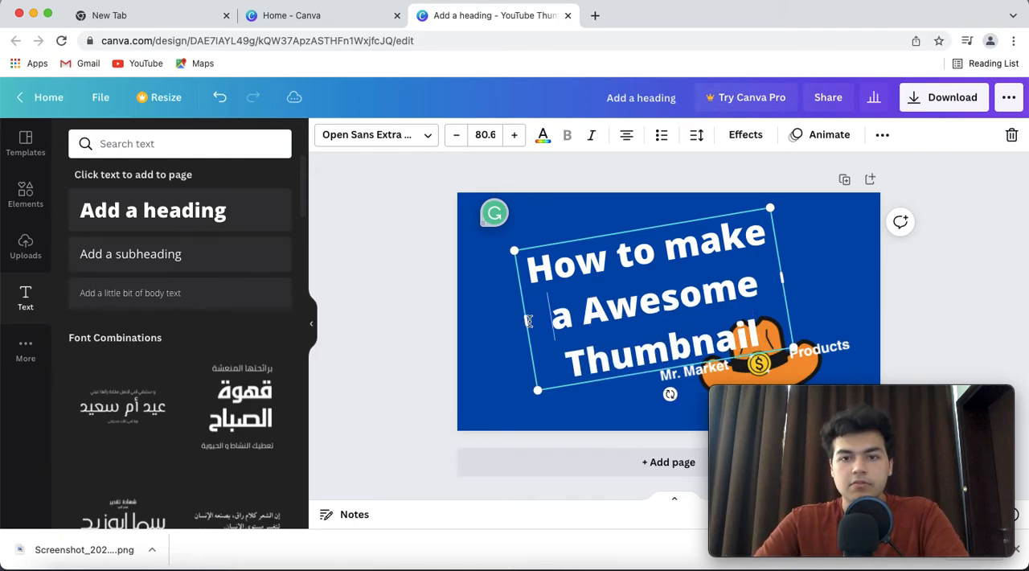
Shrink the heading to font size 45.1 on two lines above the hat logo and correct "a Awesome" to "an Awesome"
{"action": "left_click_drag", "start_coordinate": [521, 321], "coordinate": [501, 304]}
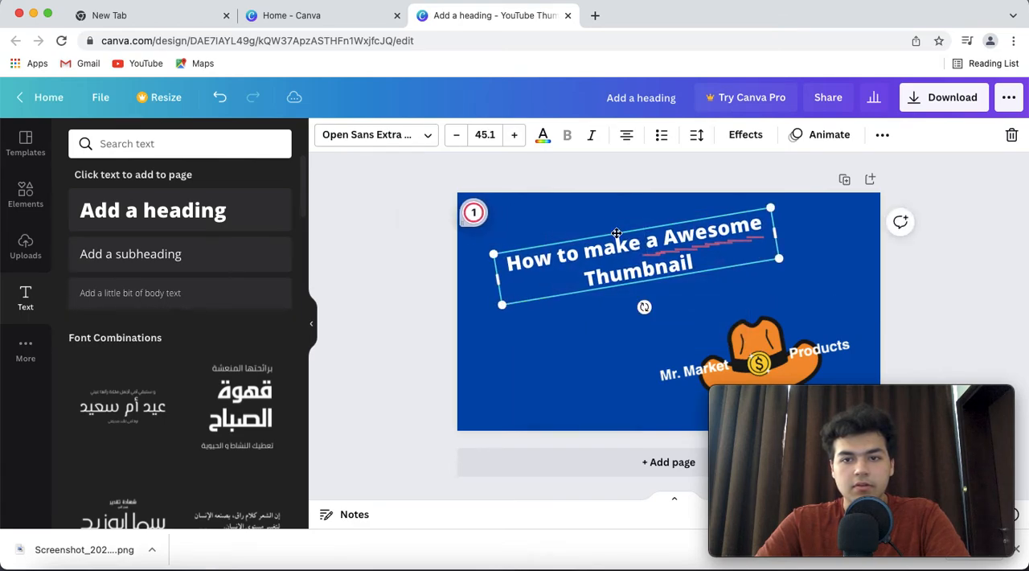
{"action": "mouse_move", "coordinate": [689, 237]}
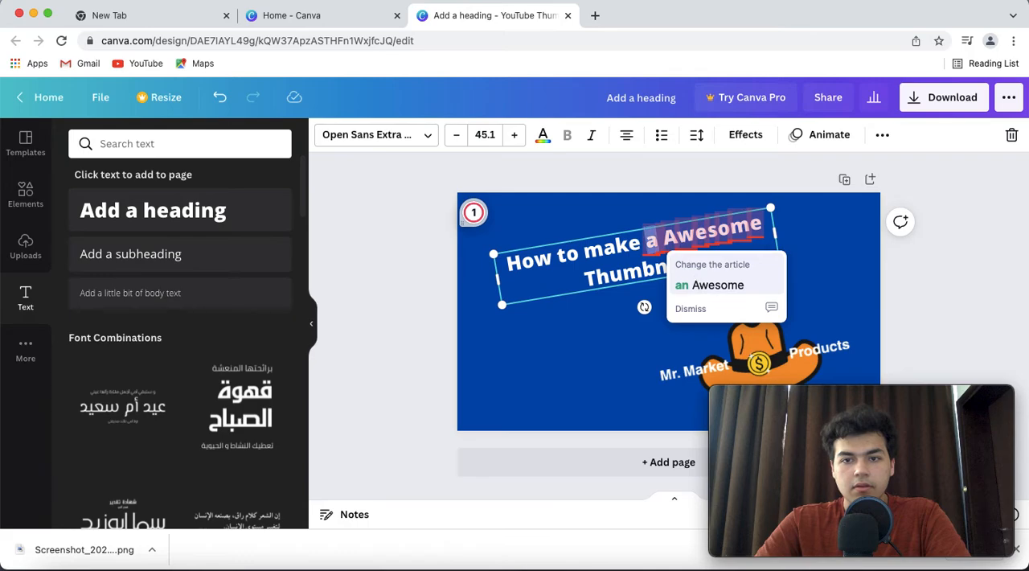
{"action": "left_click", "coordinate": [699, 284]}
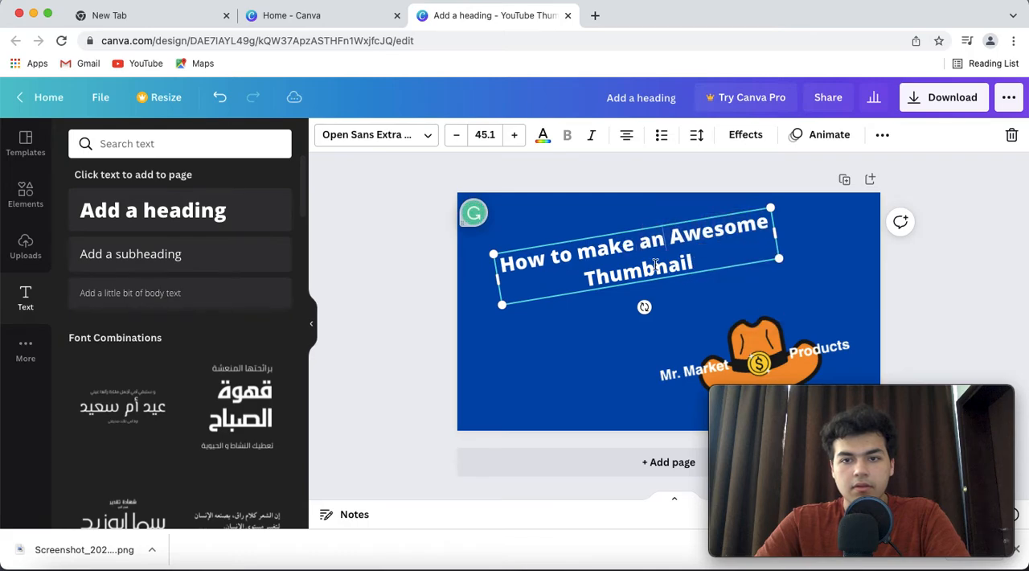
{"action": "left_click", "coordinate": [407, 301]}
{"action": "left_click_drag", "start_coordinate": [618, 249], "coordinate": [610, 256]}
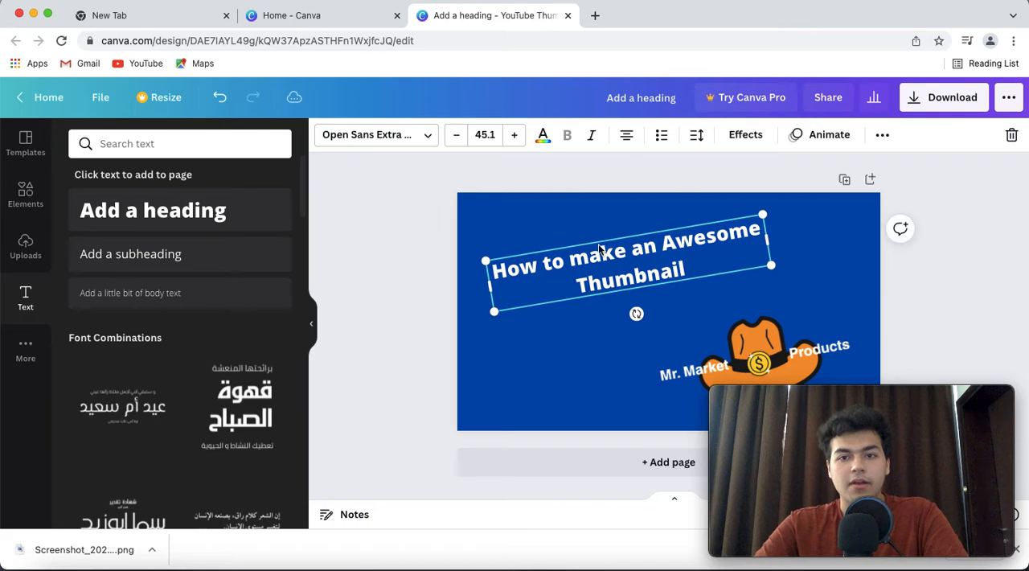
Append a space and five exclamation marks to the heading so it ends with "Thumbnail !!!!!"
{"action": "left_click", "coordinate": [434, 239]}
{"action": "left_click", "coordinate": [688, 257]}
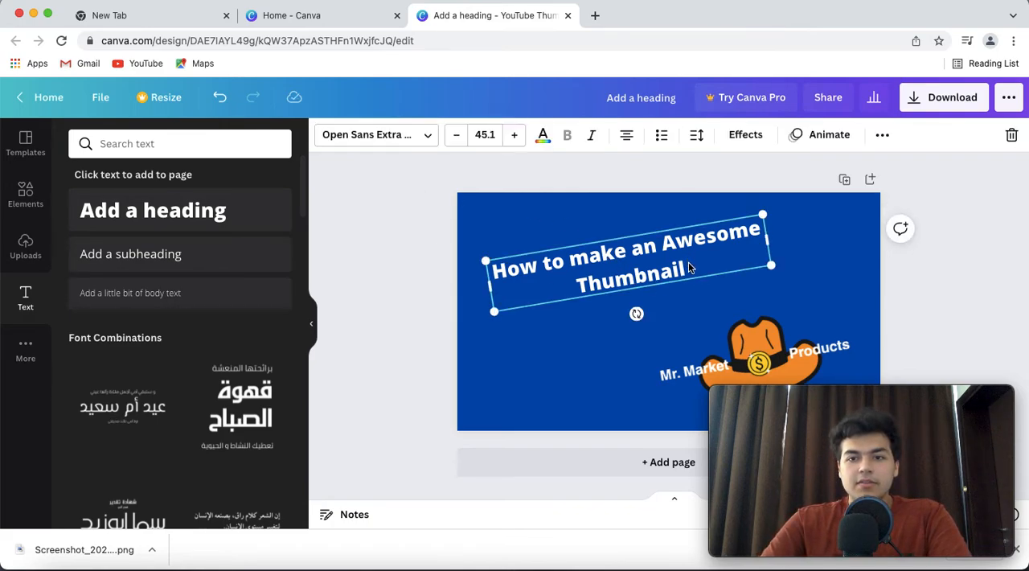
{"action": "left_click", "coordinate": [692, 268]}
{"action": "type", "text": "!!!"}
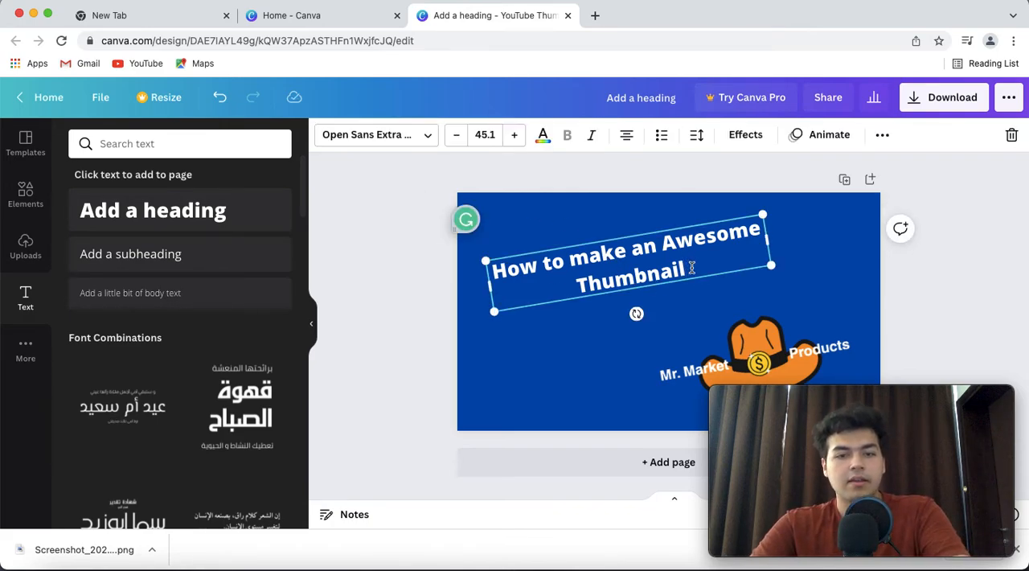
{"action": "type", "text": "!!"}
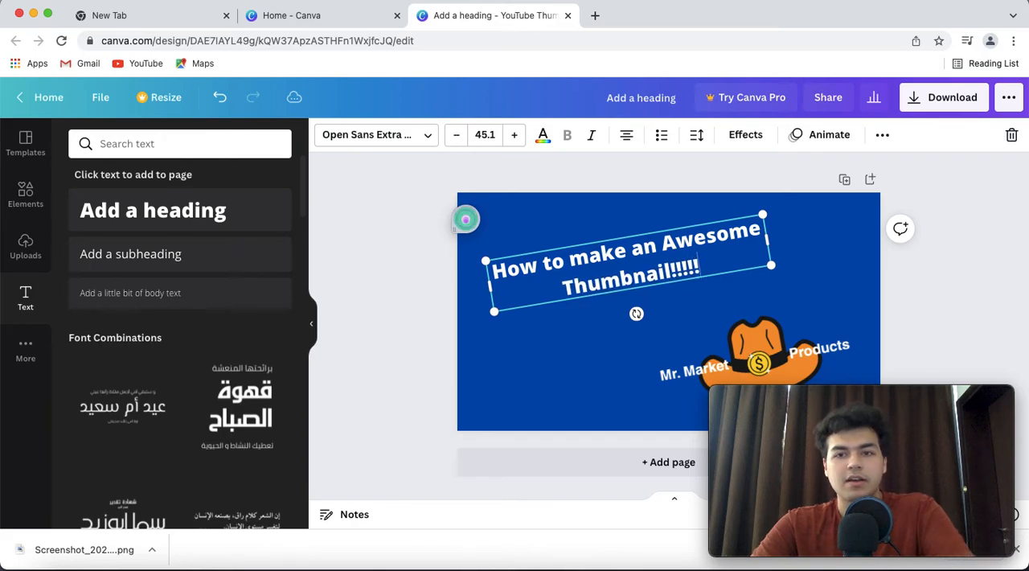
{"action": "left_click", "coordinate": [670, 270]}
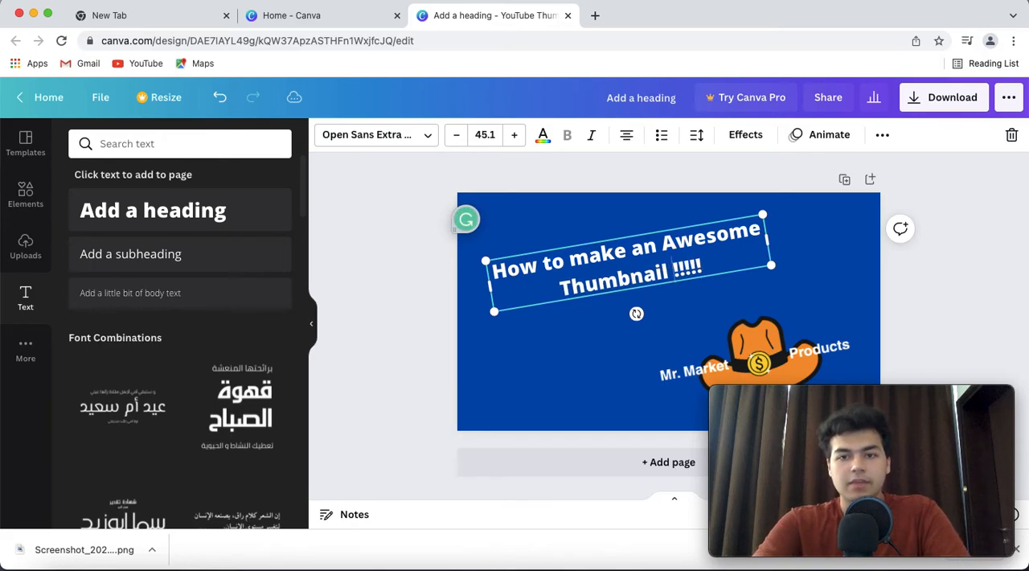
{"action": "left_click", "coordinate": [409, 282]}
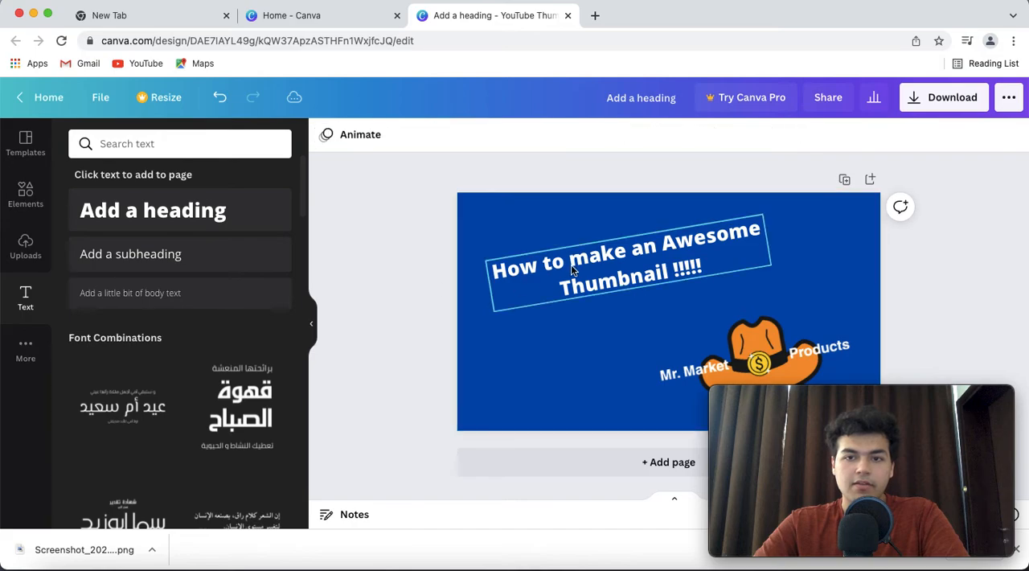
{"action": "left_click", "coordinate": [568, 257]}
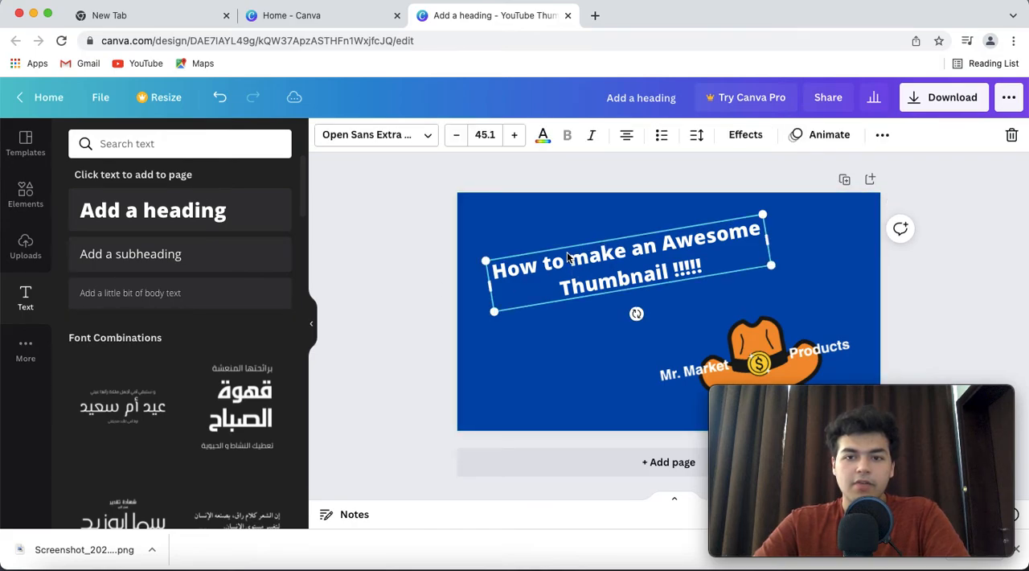
{"action": "left_click", "coordinate": [425, 315]}
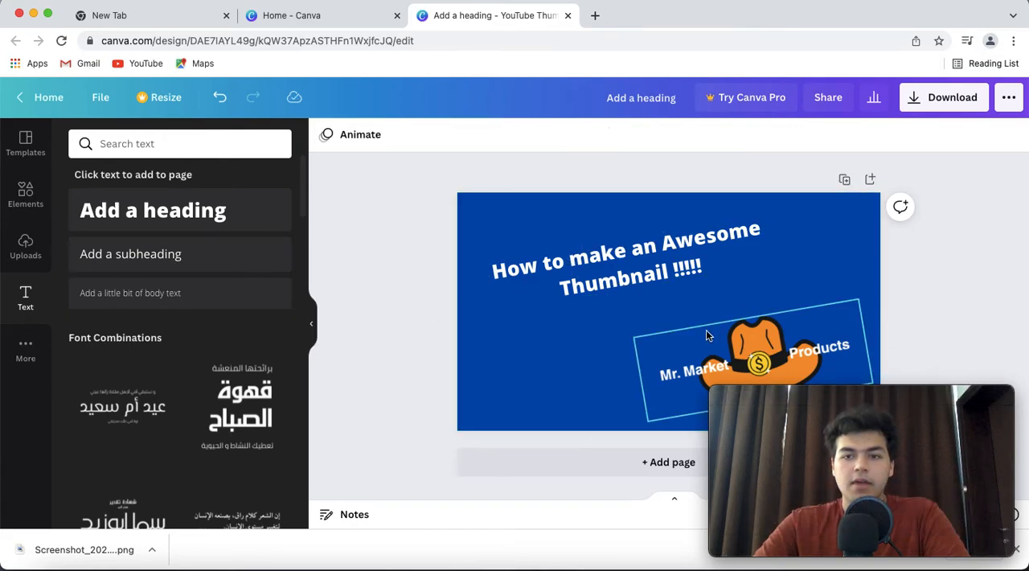
Search the elements library for "claping" and look through the results for a clapping image
{"action": "left_click", "coordinate": [27, 195]}
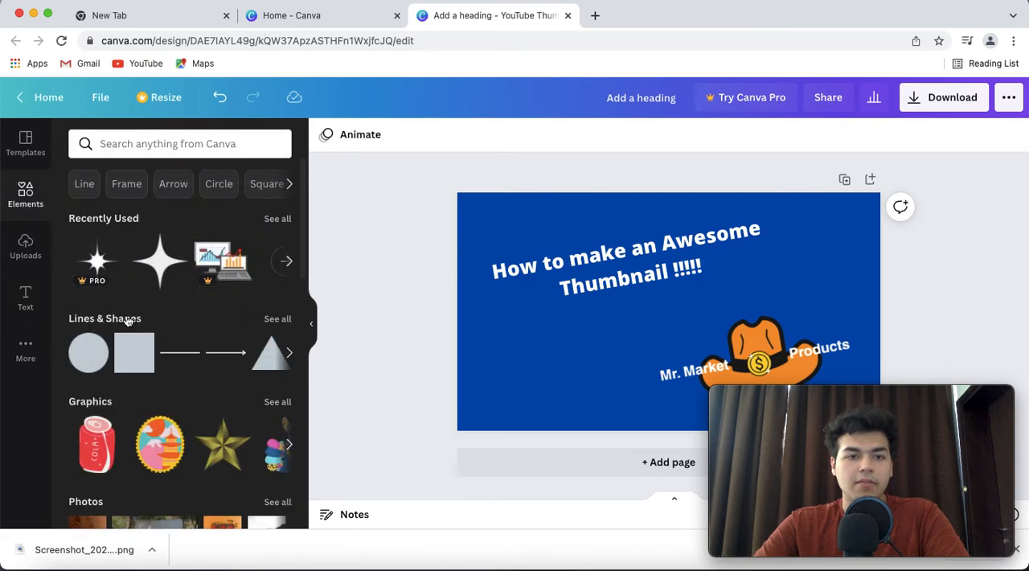
{"action": "scroll", "coordinate": [121, 310], "scroll_direction": "down", "scroll_amount": 2}
{"action": "scroll", "coordinate": [121, 310], "scroll_direction": "up", "scroll_amount": 2}
{"action": "left_click", "coordinate": [113, 142]}
{"action": "type", "text": "claping"}
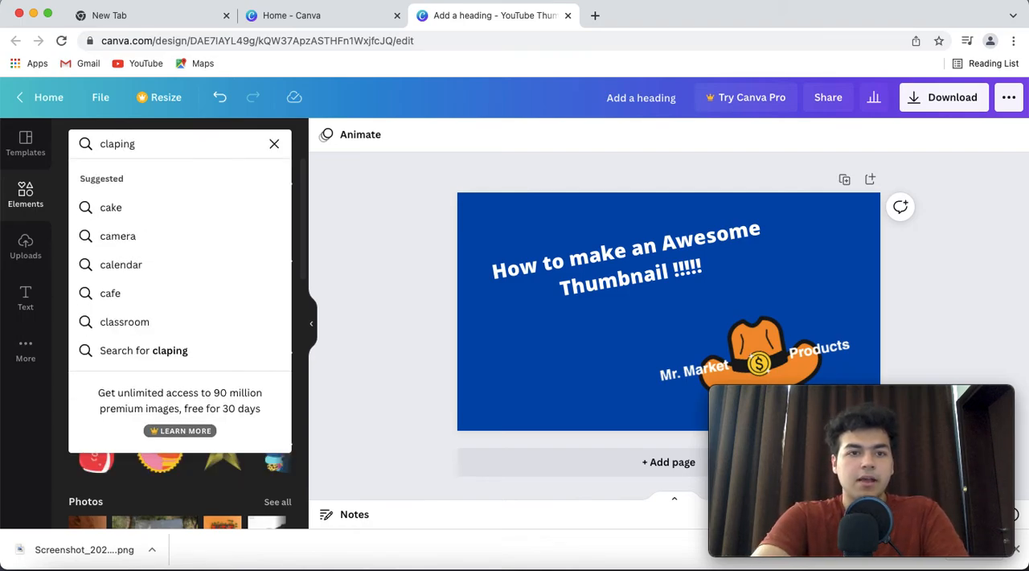
{"action": "key", "text": "Return"}
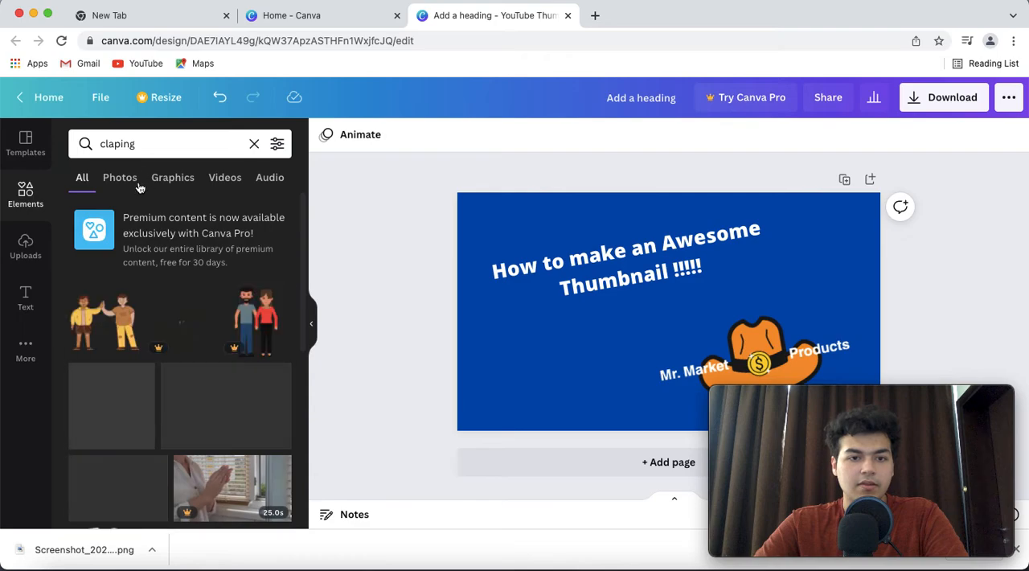
{"action": "scroll", "coordinate": [158, 241], "scroll_direction": "down", "scroll_amount": 5}
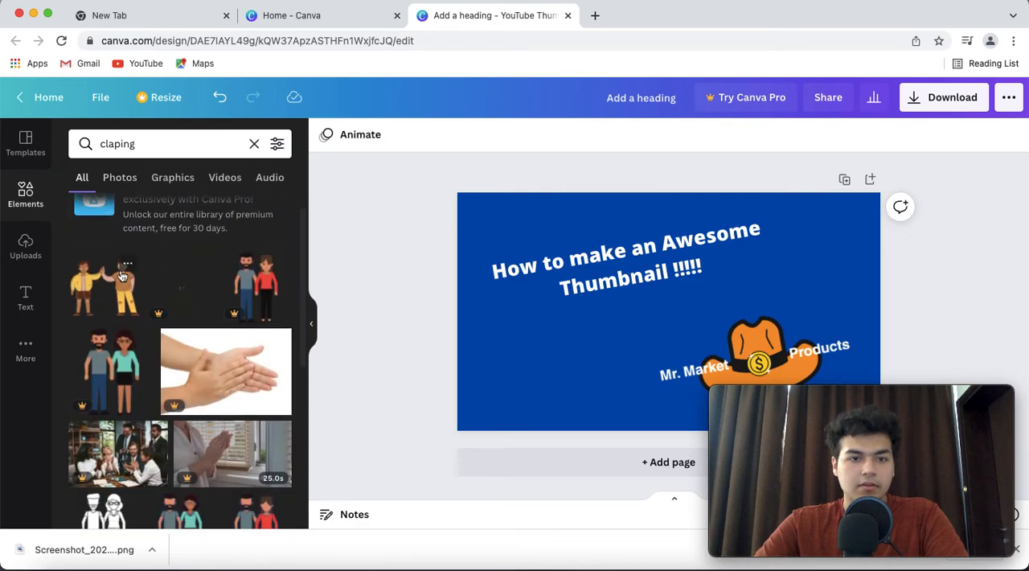
{"action": "scroll", "coordinate": [123, 276], "scroll_direction": "down", "scroll_amount": 5}
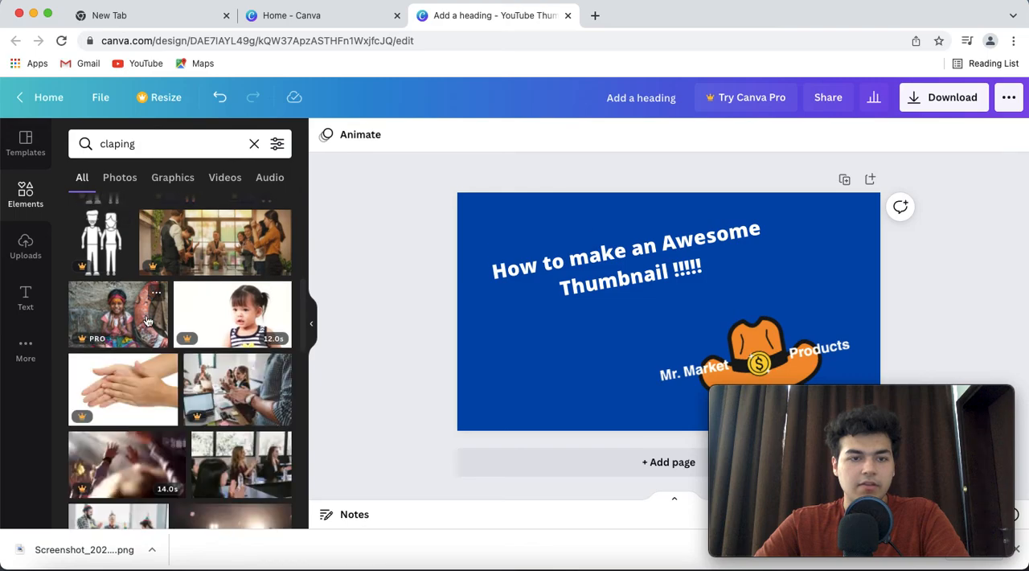
{"action": "scroll", "coordinate": [143, 315], "scroll_direction": "down", "scroll_amount": 2}
{"action": "scroll", "coordinate": [148, 321], "scroll_direction": "down", "scroll_amount": 2}
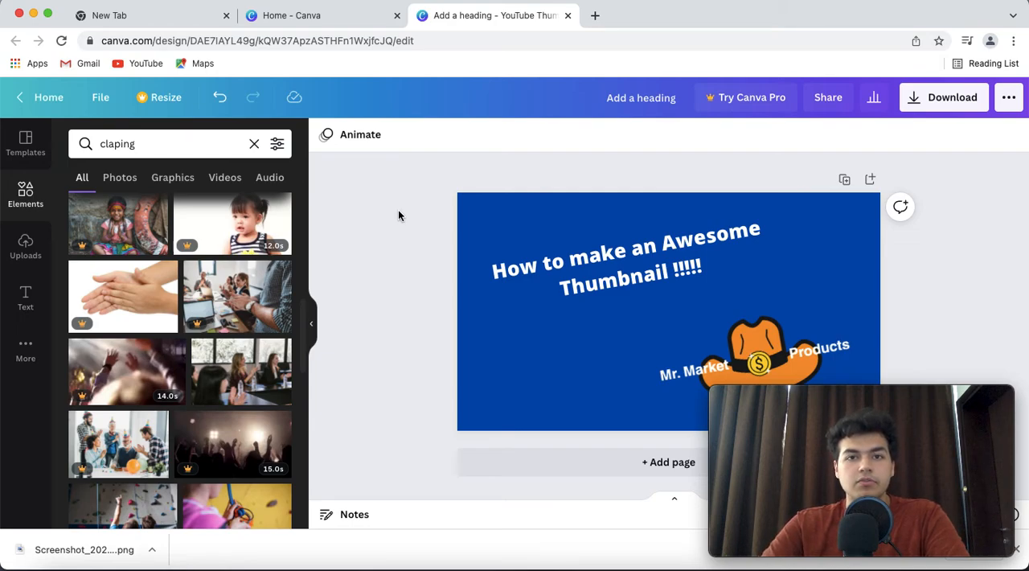
{"action": "left_click", "coordinate": [595, 16]}
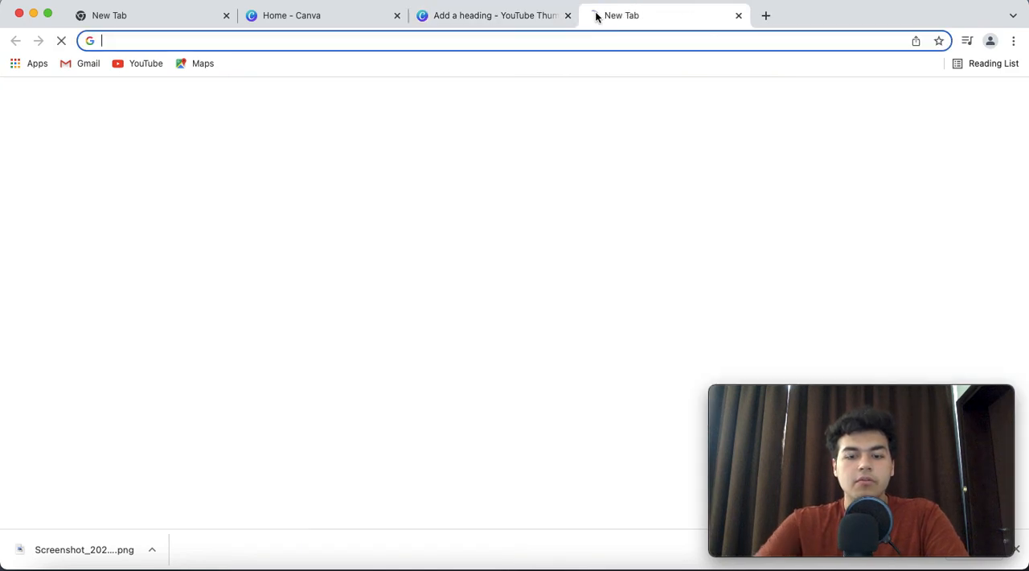
{"action": "type", "text": "back"}
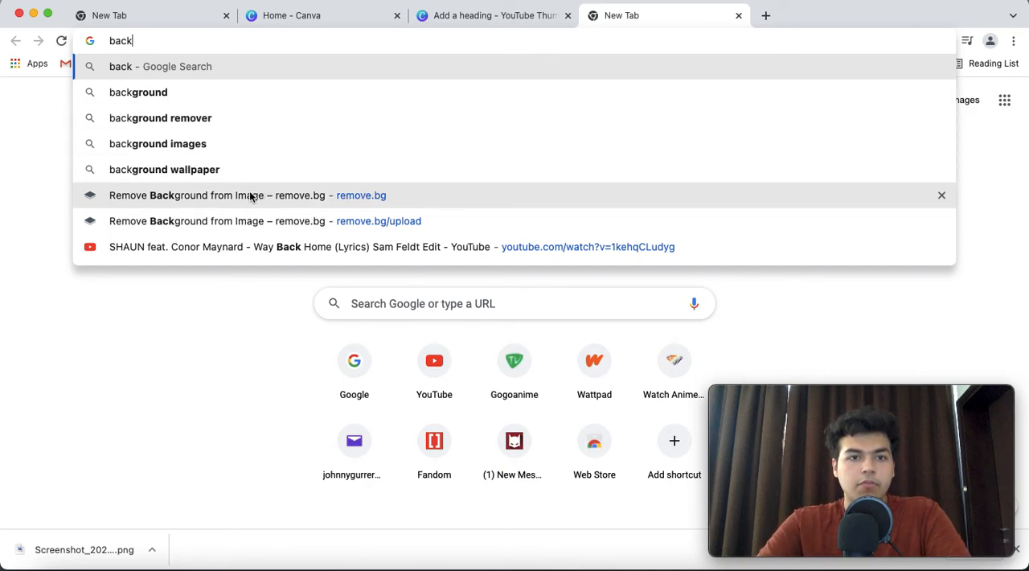
{"action": "left_click", "coordinate": [739, 17]}
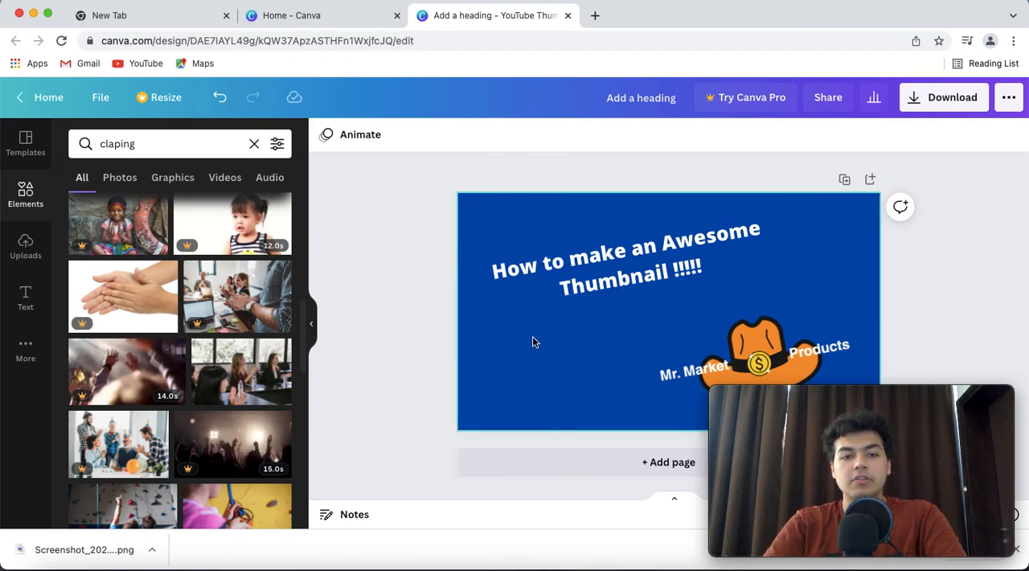
Close the browser's downloads bar and download the thumbnail as a PNG at 1280 × 720 px
{"action": "left_click", "coordinate": [1018, 550]}
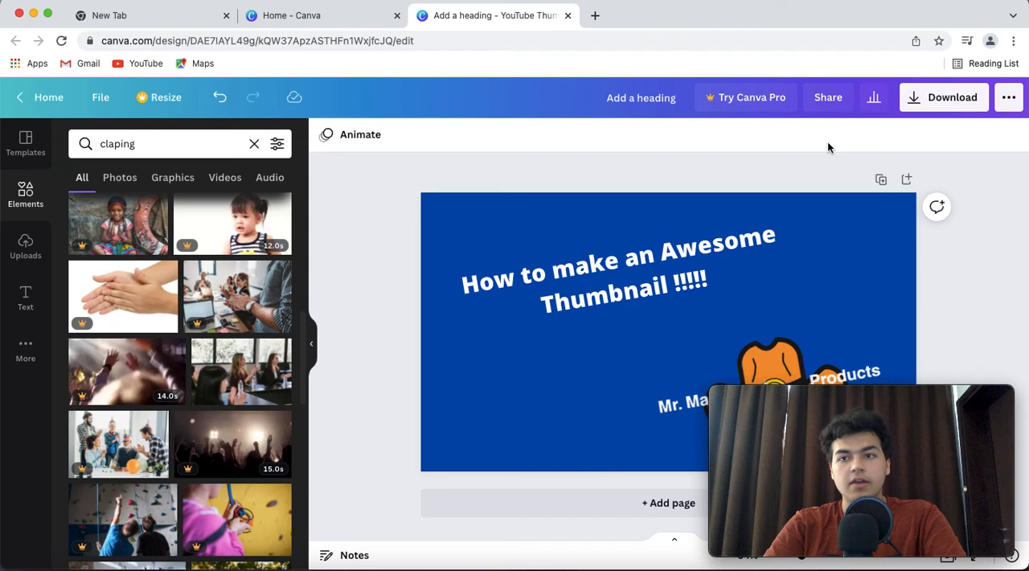
{"action": "left_click", "coordinate": [922, 102]}
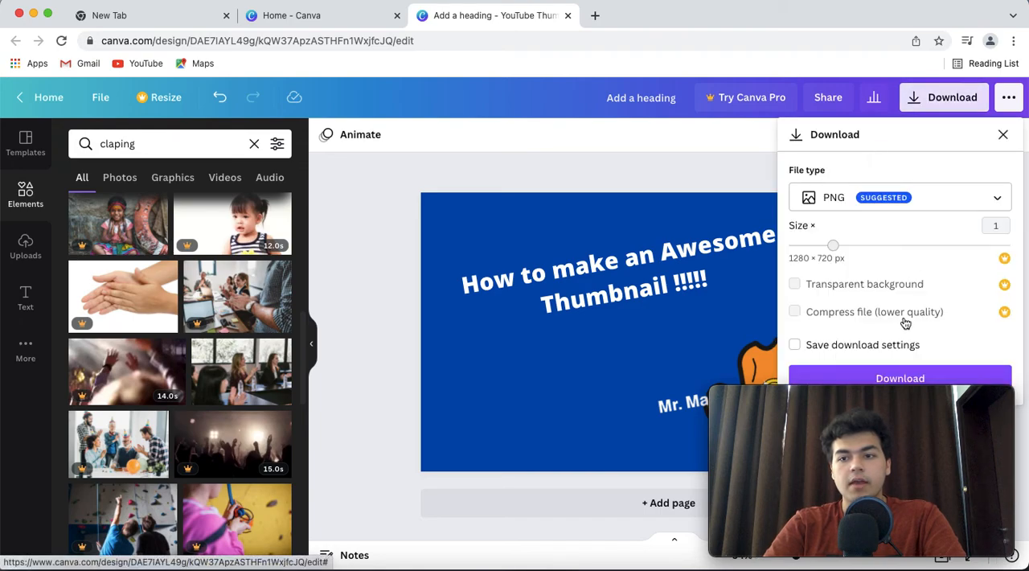
{"action": "left_click", "coordinate": [950, 374]}
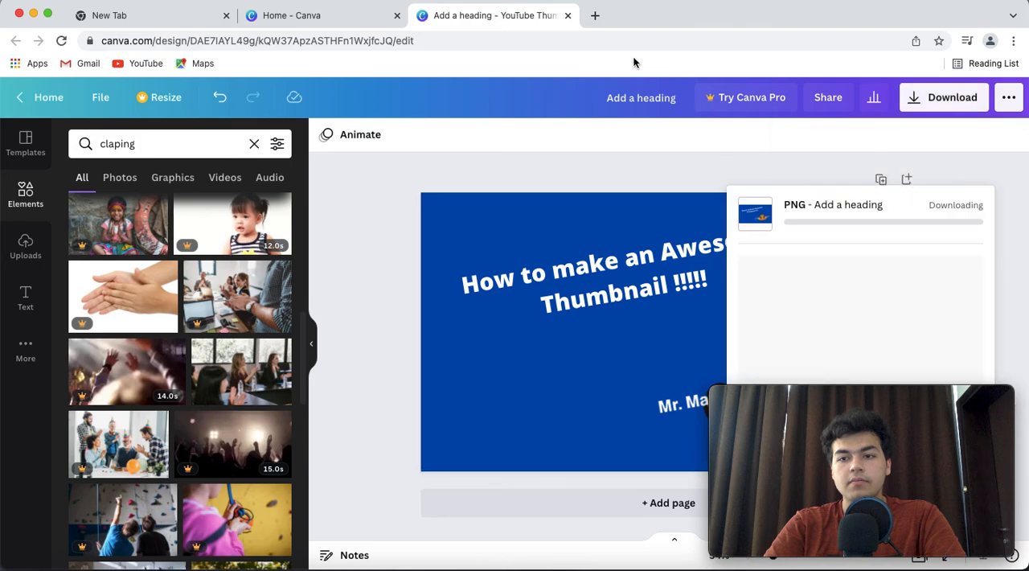